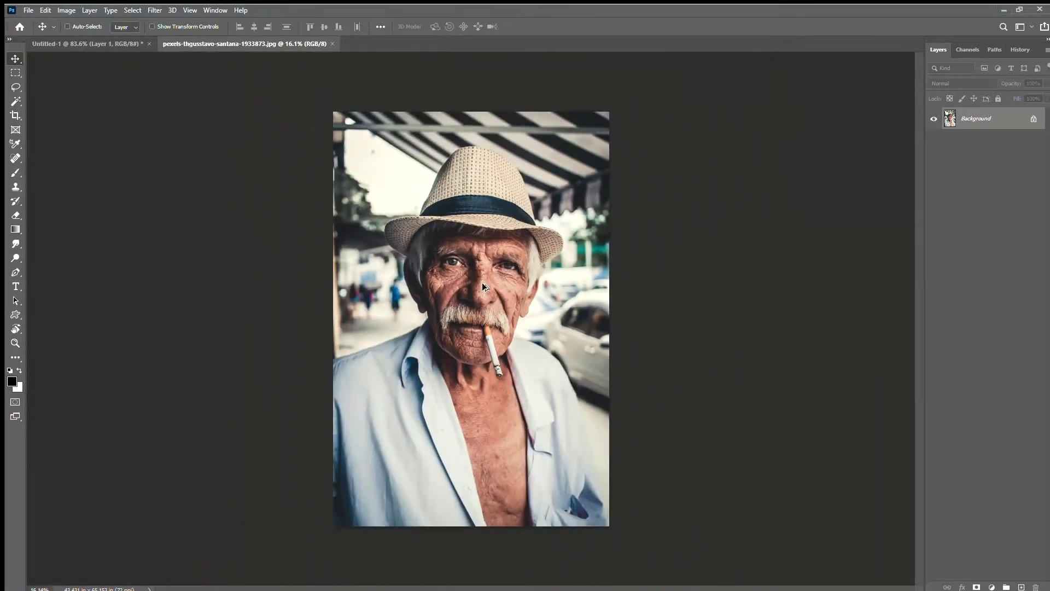
# Step: Fit the photo to the window and make two copies of the Background layer
pyautogui.hotkey('ctrl', '0')
pyautogui.moveTo(986, 121); pyautogui.dragTo(1021, 586)
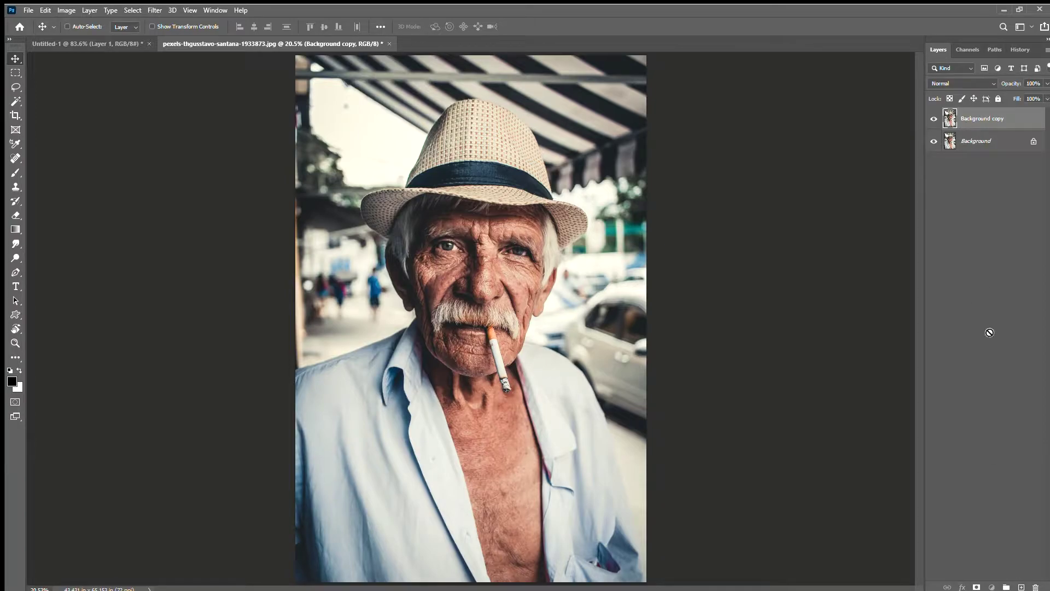
pyautogui.moveTo(990, 332); pyautogui.dragTo(1021, 586)
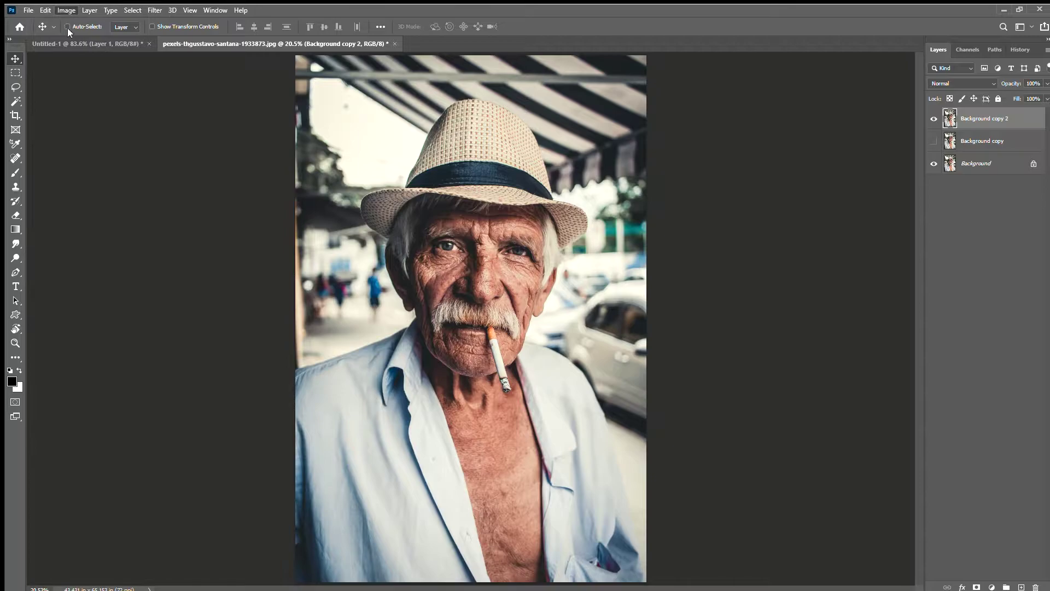
pyautogui.press('i')
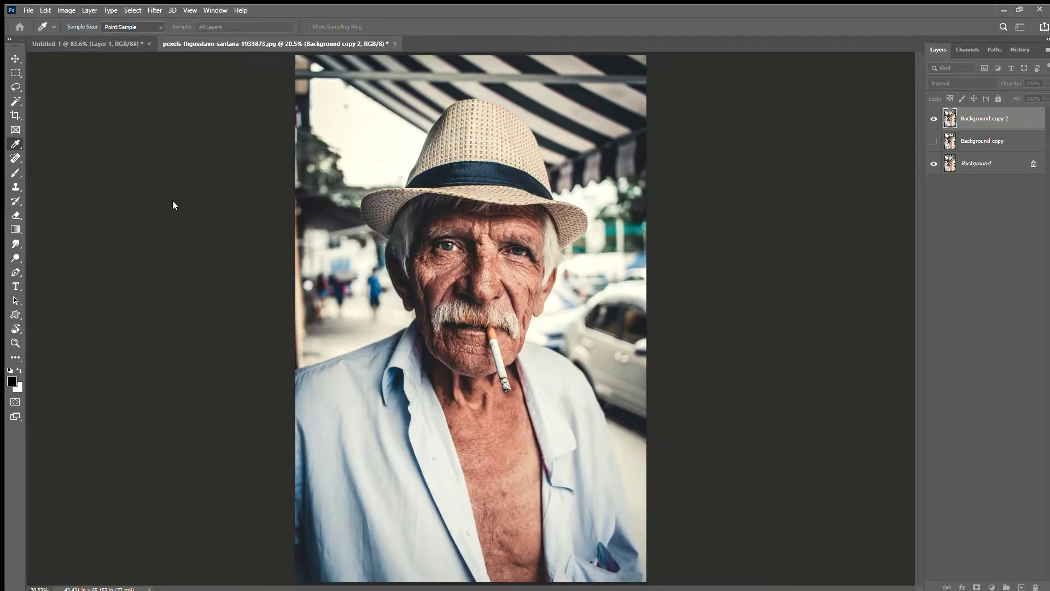
# Step: Desaturate the top copy and apply Auto Contrast, comparing before and after
pyautogui.hotkey('ctrl', 'shift', 'u')
pyautogui.hotkey('ctrl', 'shift', 'l')
pyautogui.hotkey('ctrl', 'z')
pyautogui.hotkey('ctrl', 'shift', 'z')
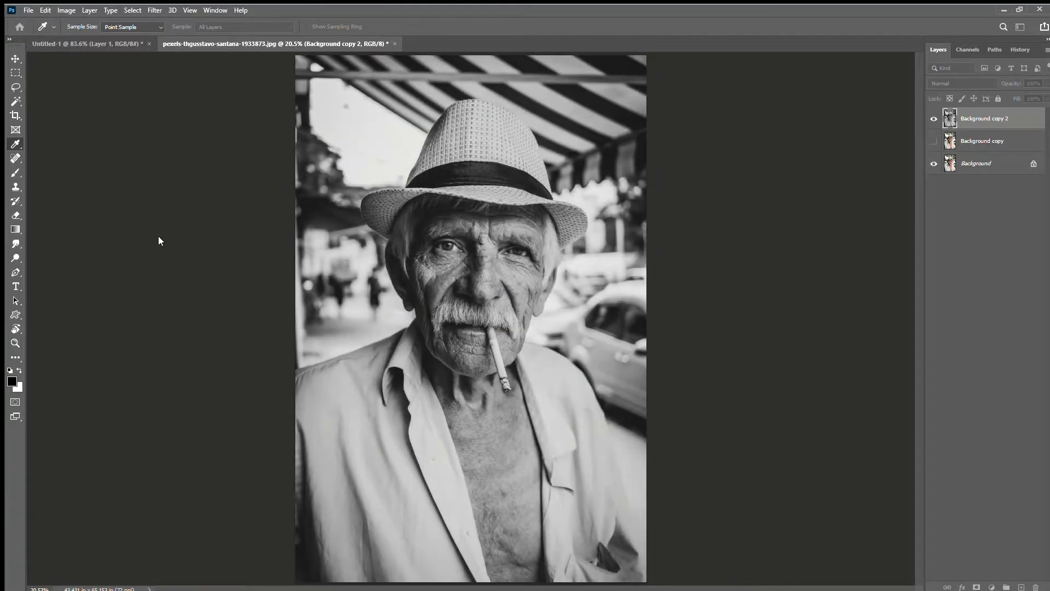
pyautogui.hotkey('ctrl', 'z')
pyautogui.hotkey('ctrl', 'shift', 'z')
pyautogui.hotkey('ctrl', 'z')
pyautogui.hotkey('ctrl', 'shift', 'z')
pyautogui.hotkey('ctrl', 'z')
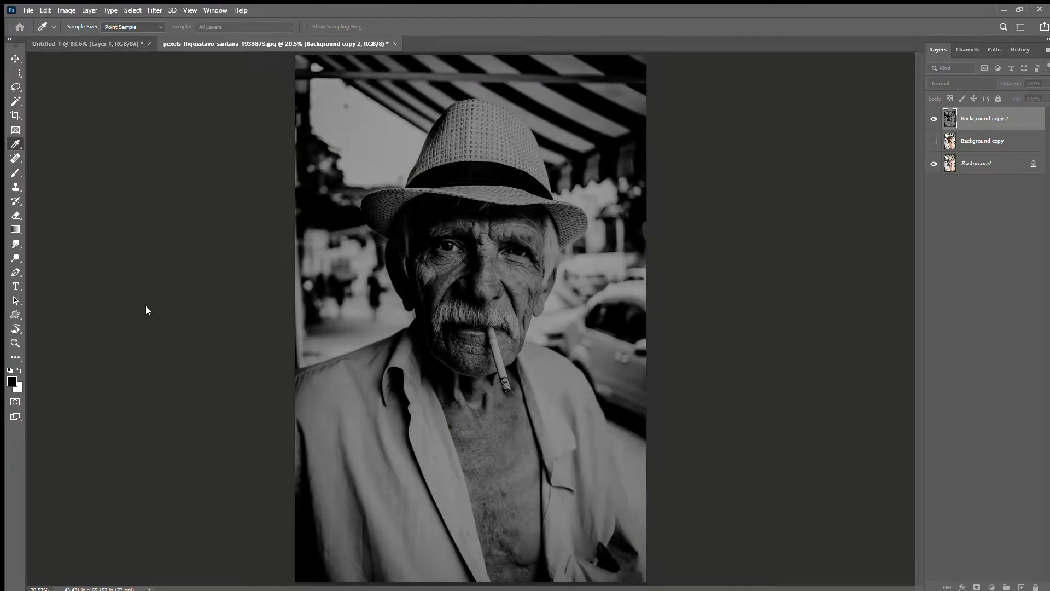
pyautogui.hotkey('ctrl', 'shift', 'z')
pyautogui.hotkey('ctrl', 'z')
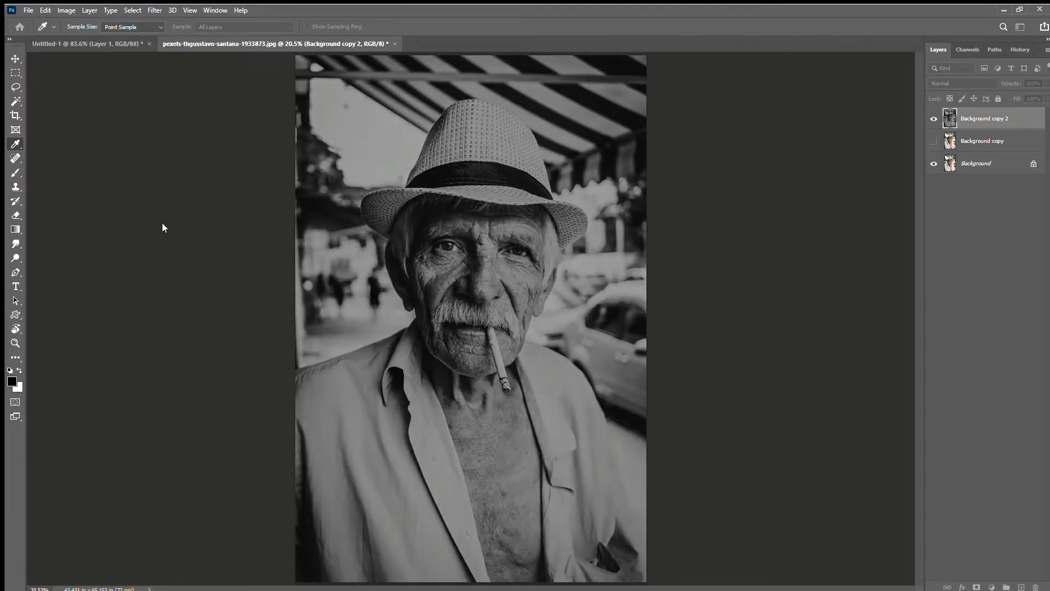
pyautogui.hotkey('ctrl', 'shift', 'z')
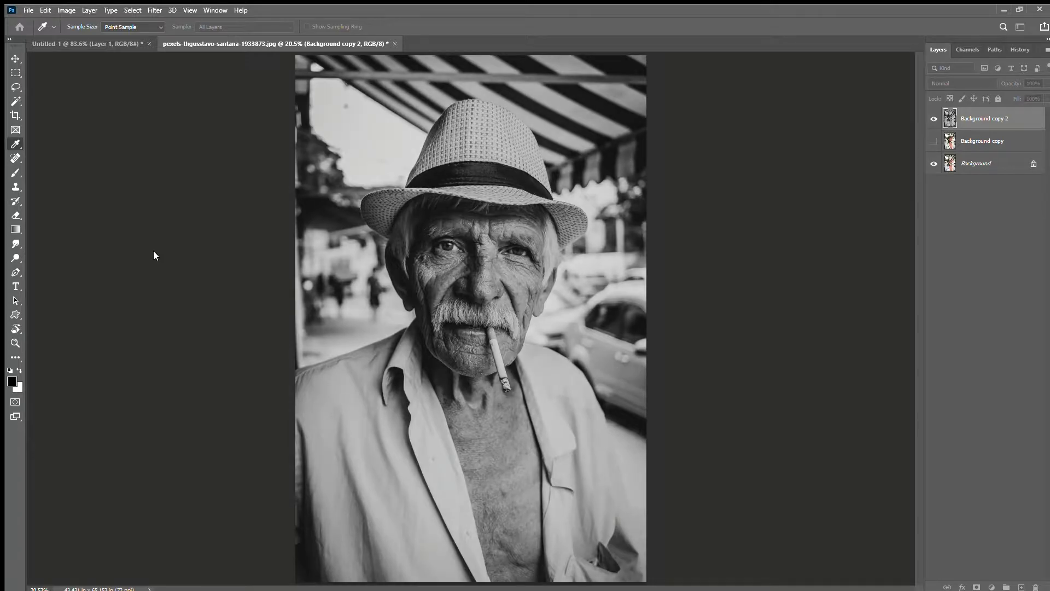
# Step: Duplicate the black-and-white layer, hide Background copy 2, and enable Auto-Select
pyautogui.press('v')
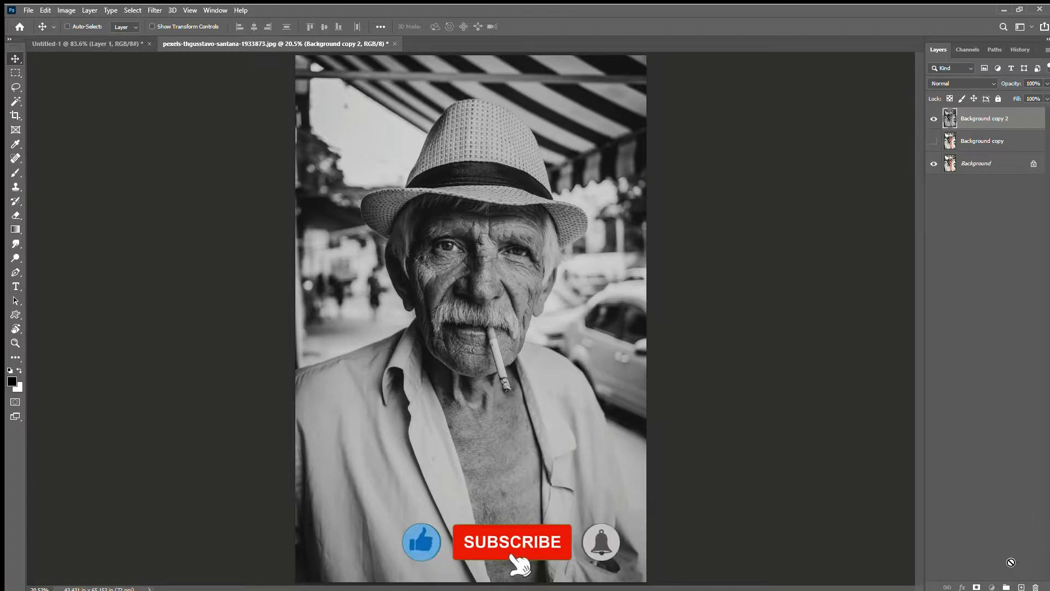
pyautogui.moveTo(1021, 586); pyautogui.dragTo(1020, 586)
pyautogui.click(934, 141)
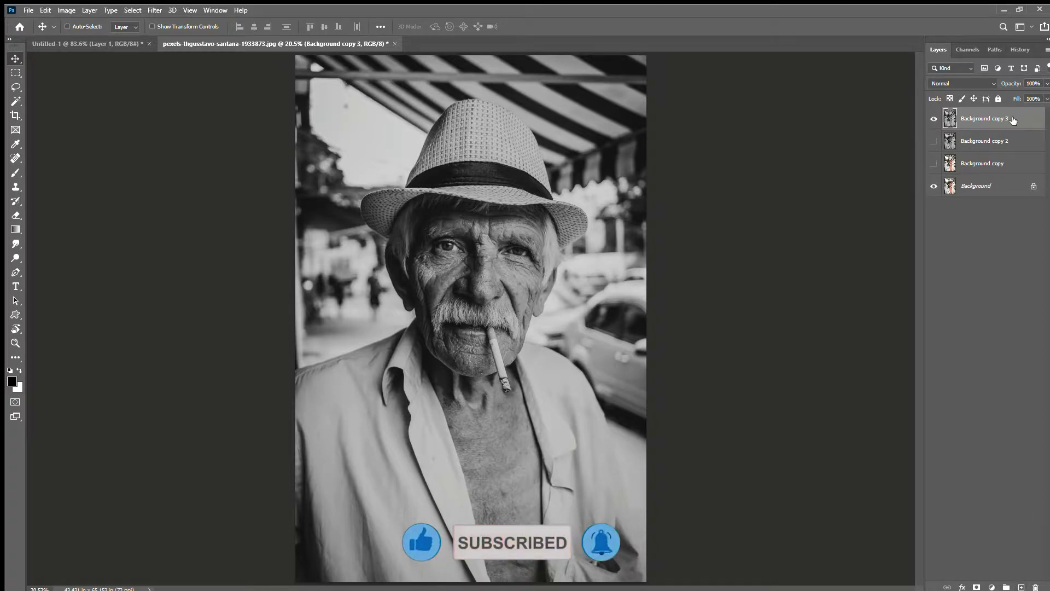
pyautogui.click(67, 26)
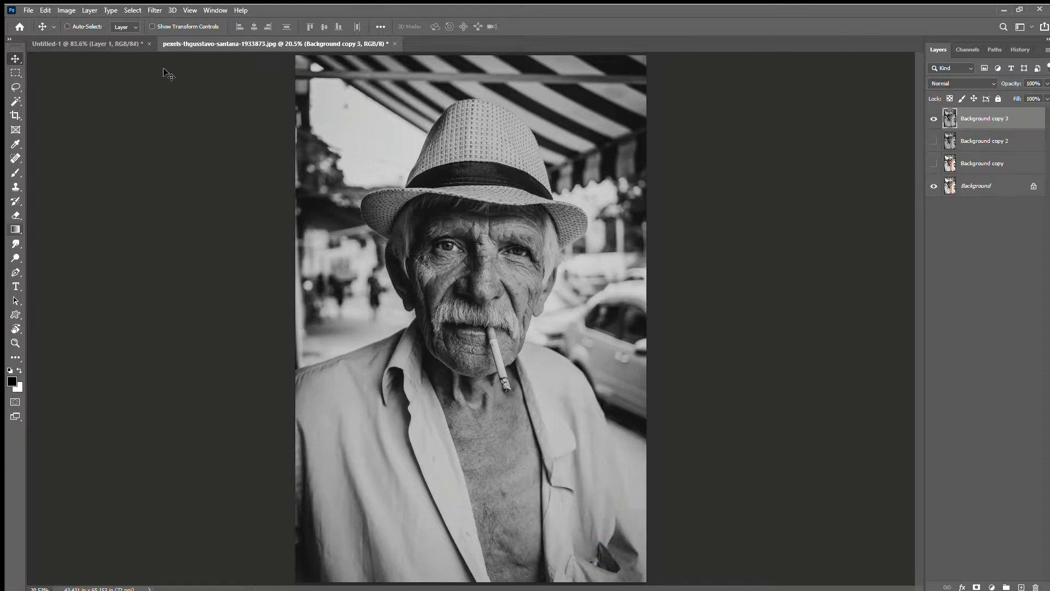
pyautogui.press('i')
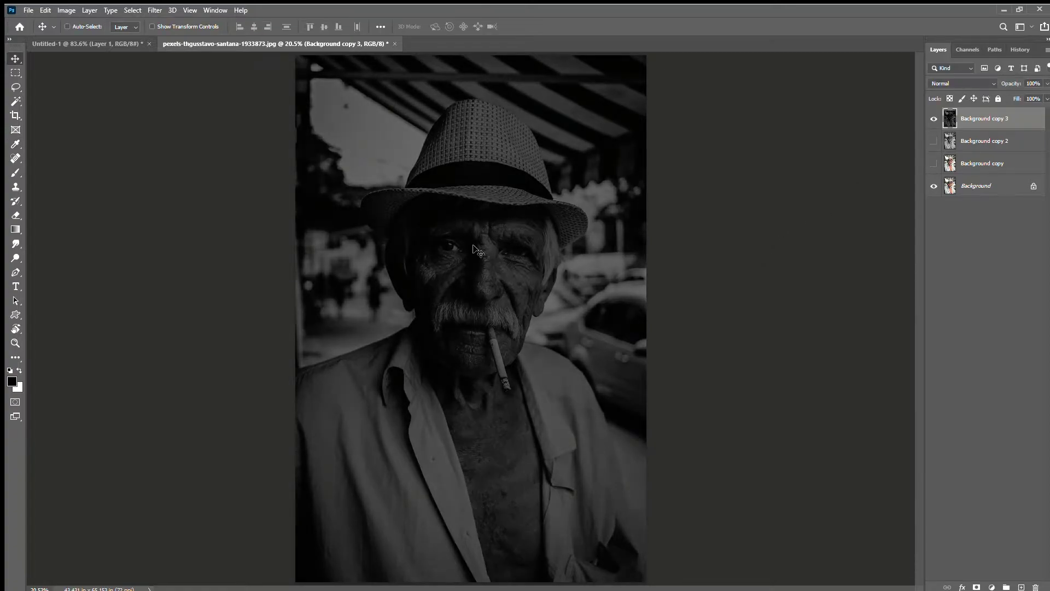
# Step: Add a layer mask to the darkened Background copy 3
pyautogui.keyDown('alt'); pyautogui.click(977, 586); pyautogui.keyUp('alt')
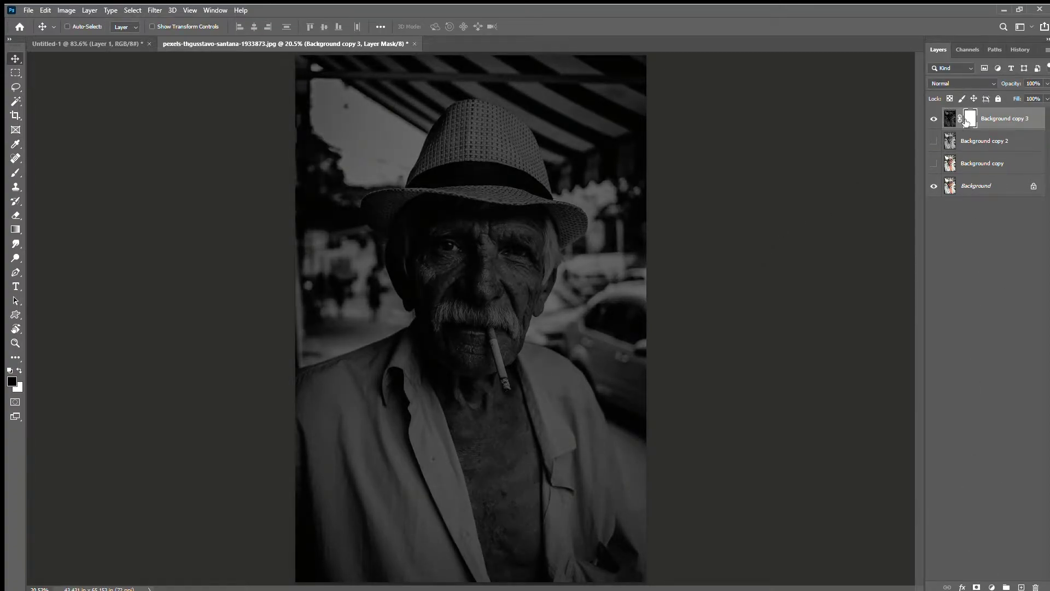
# Step: Invert the mask and use an 804 px eraser to brighten the face and chest
pyautogui.hotkey('ctrl', 'i')
pyautogui.click(16, 214)
pyautogui.press('[')
pyautogui.press('[')
pyautogui.press('[')
pyautogui.press('[')
pyautogui.moveTo(429, 205); pyautogui.dragTo(373, 202)
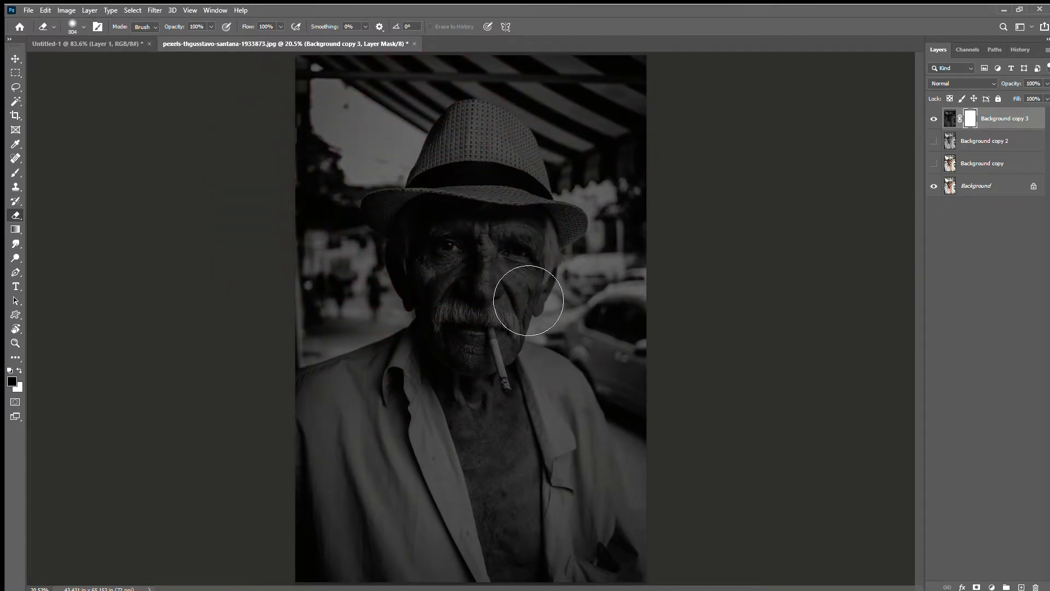
pyautogui.press('x')
pyautogui.moveTo(535, 218); pyautogui.dragTo(530, 351)
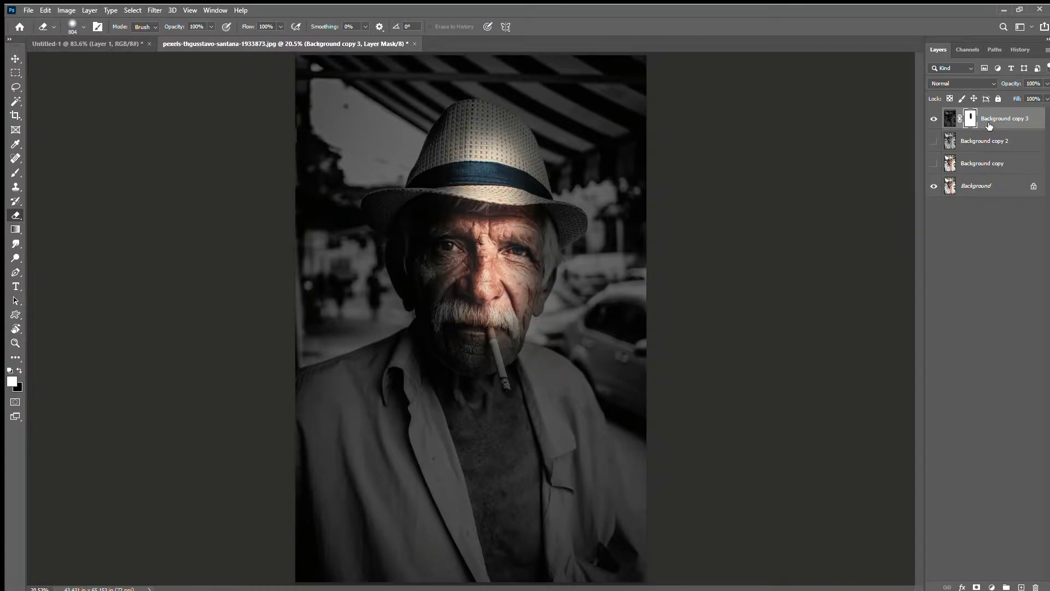
pyautogui.click(934, 142)
pyautogui.moveTo(531, 235)
pyautogui.mouseDown()
pyautogui.moveTo(484, 455)
pyautogui.moveTo(578, 449)
pyautogui.moveTo(481, 302)
pyautogui.moveTo(520, 164)
pyautogui.mouseUp()
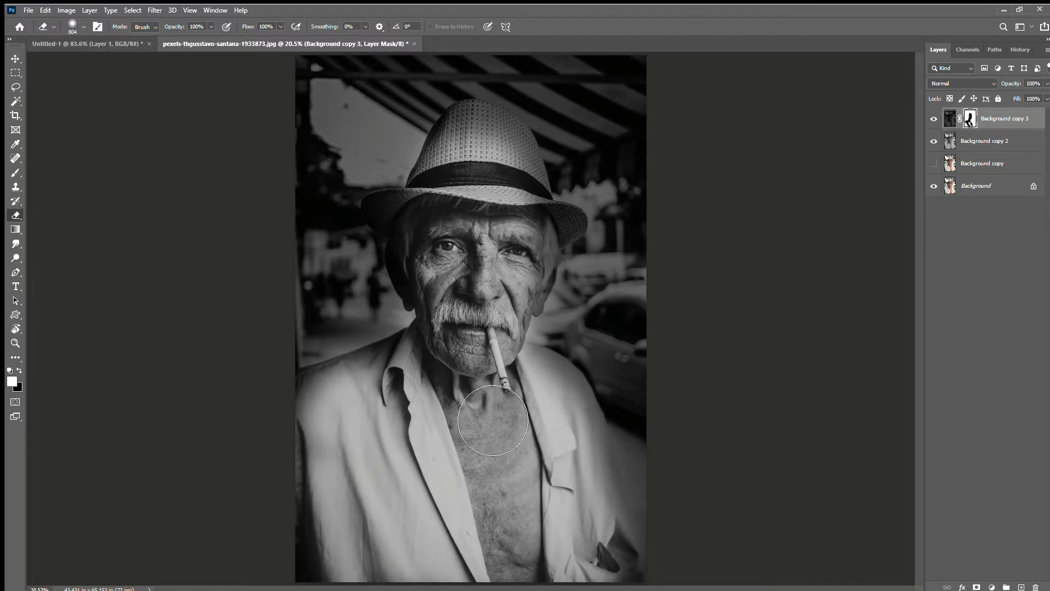
# Step: Target the mask and darken the surroundings with a 1106 px eraser
pyautogui.click(954, 119)
pyautogui.press('i')
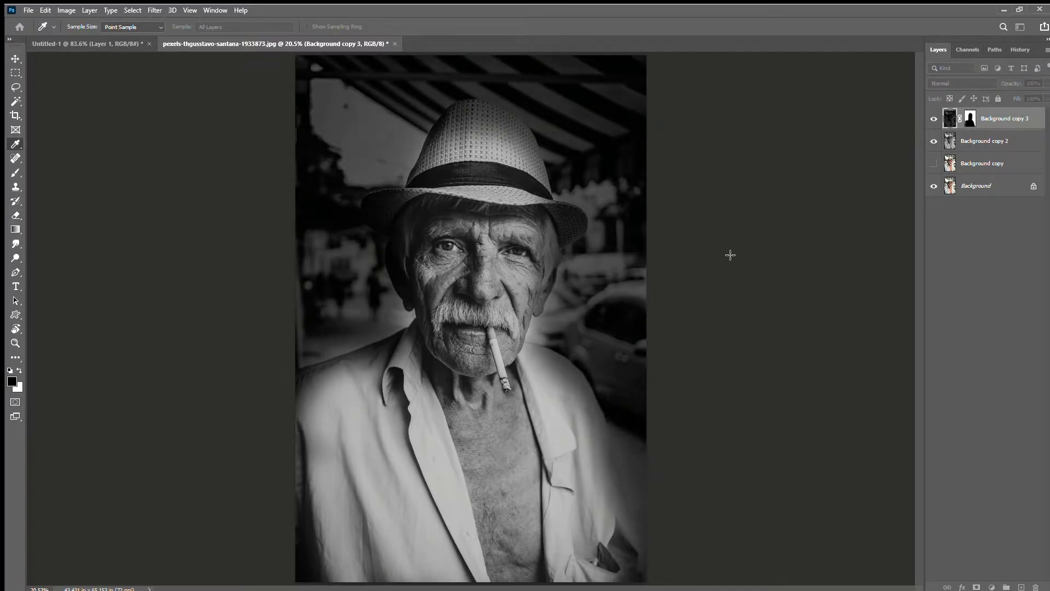
pyautogui.press('e')
pyautogui.click(969, 118)
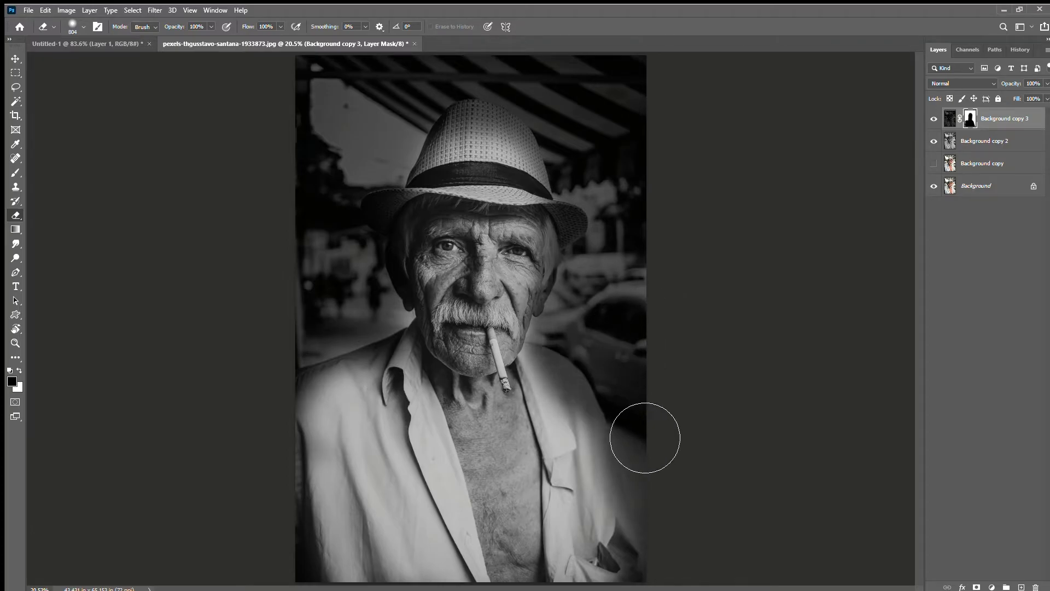
pyautogui.press(']')
pyautogui.press(']')
pyautogui.press(']')
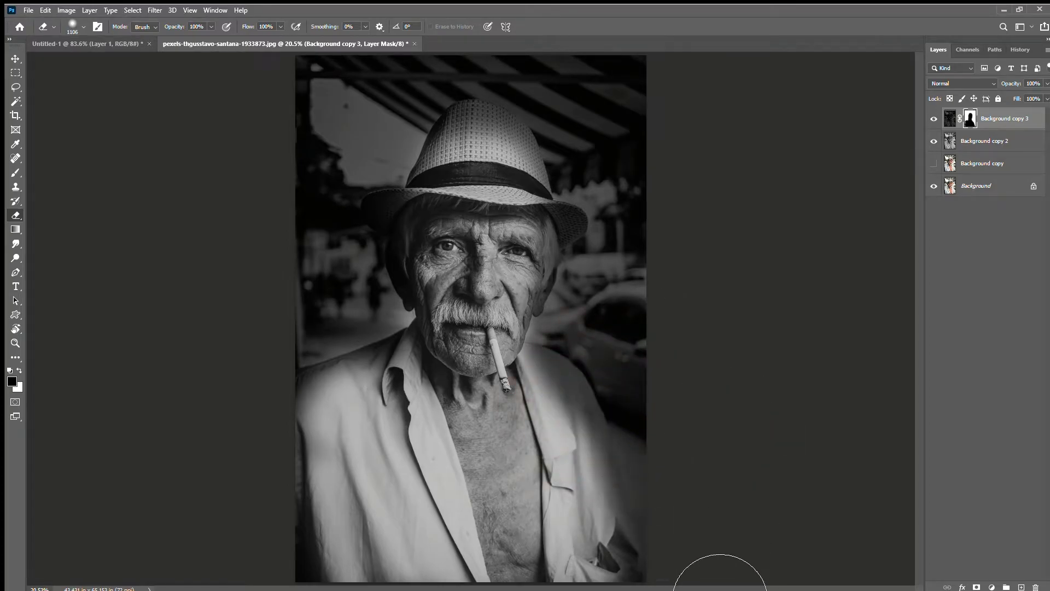
pyautogui.moveTo(605, 164); pyautogui.dragTo(317, 525)
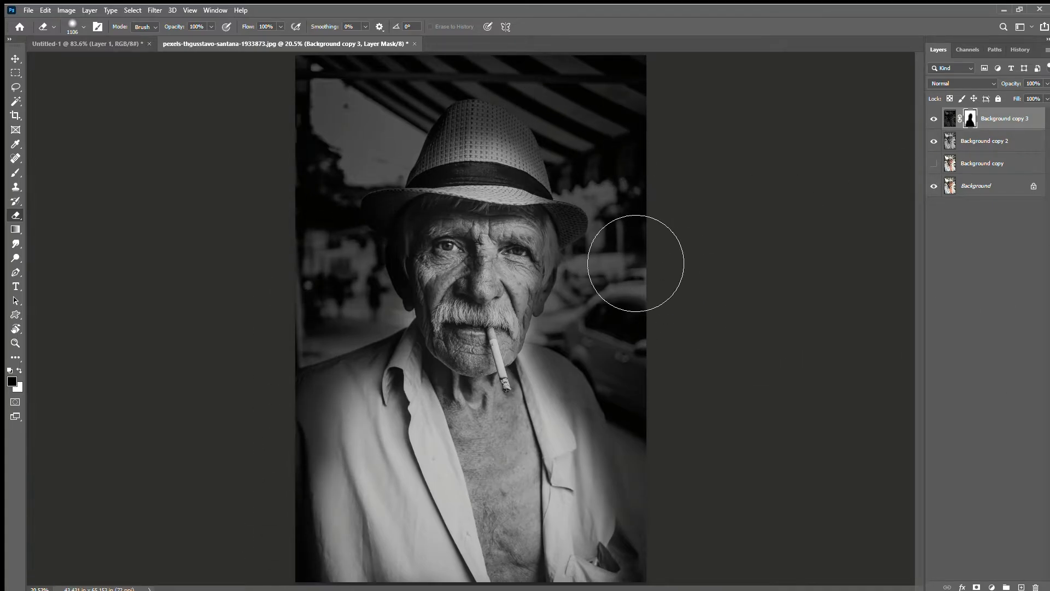
pyautogui.click(15, 58)
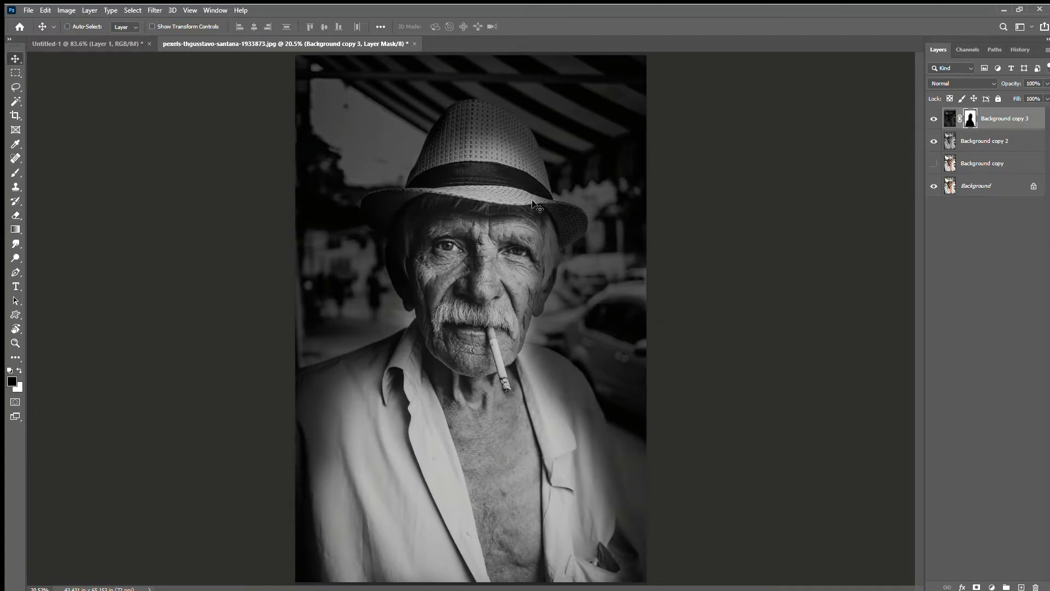
pyautogui.click(979, 235)
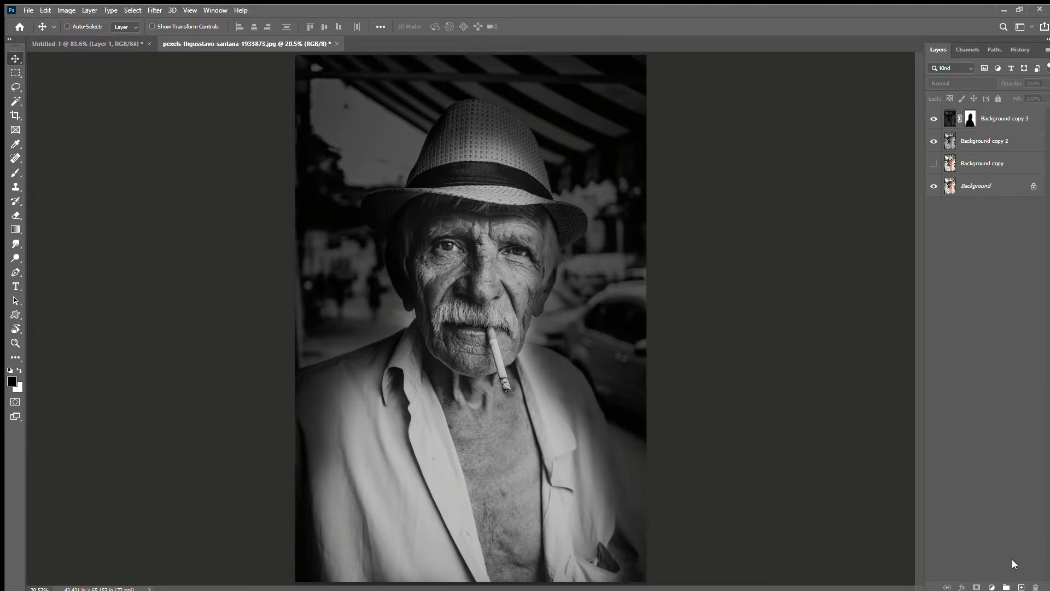
# Step: Stamp visible layers, then add a masked Colorize Hue/Saturation with Hue 192, Saturation 15, Lightness +3
pyautogui.hotkey('ctrl', 'shift', 'alt', 'e')
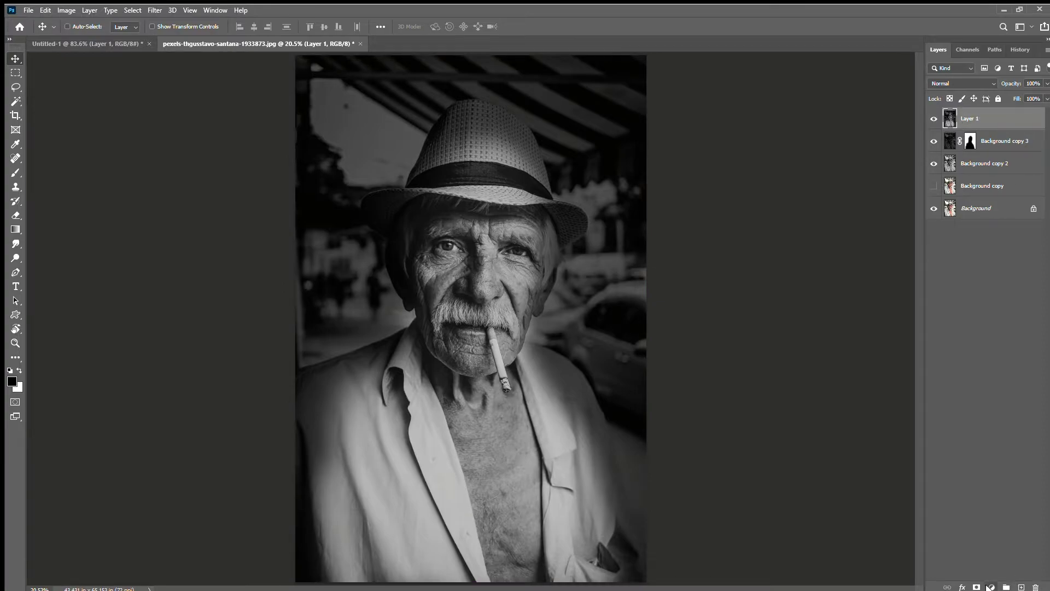
pyautogui.hotkey('ctrl', 'u')
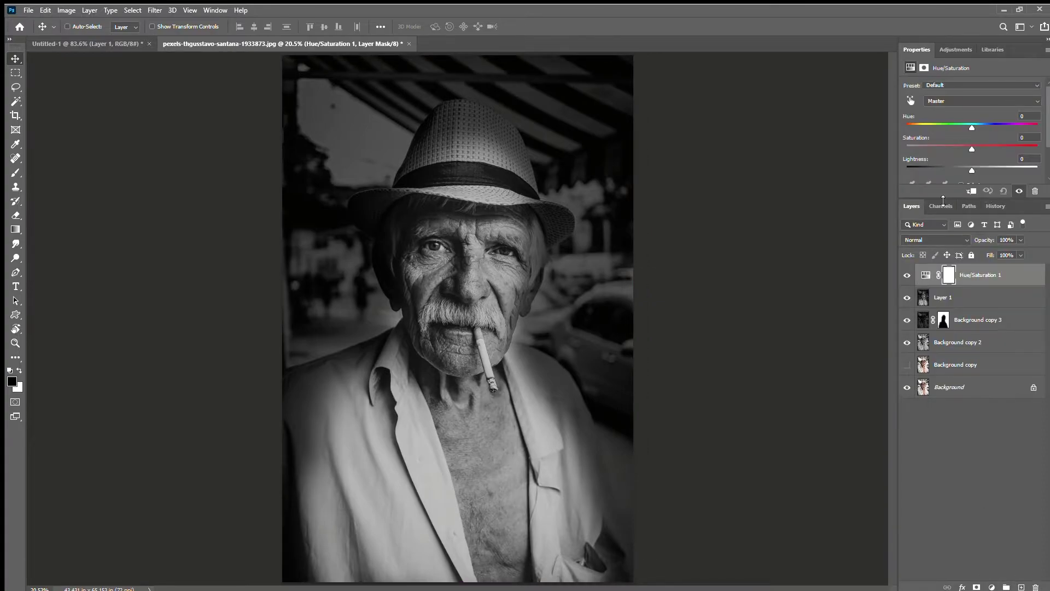
pyautogui.moveTo(943, 200); pyautogui.dragTo(943, 262)
pyautogui.click(961, 185)
pyautogui.moveTo(907, 127); pyautogui.dragTo(970, 125)
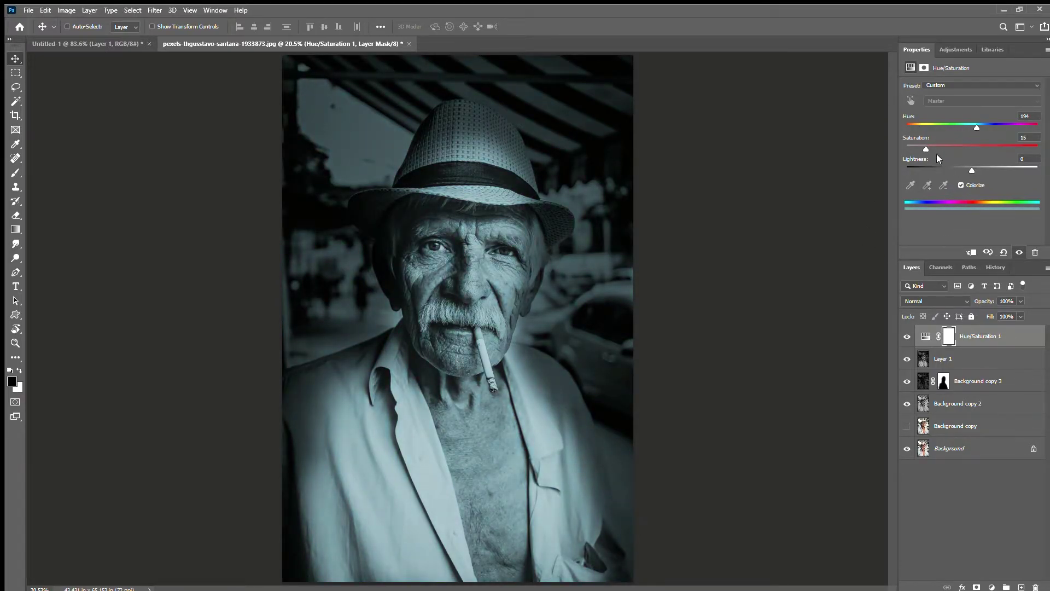
pyautogui.moveTo(971, 171); pyautogui.dragTo(972, 172)
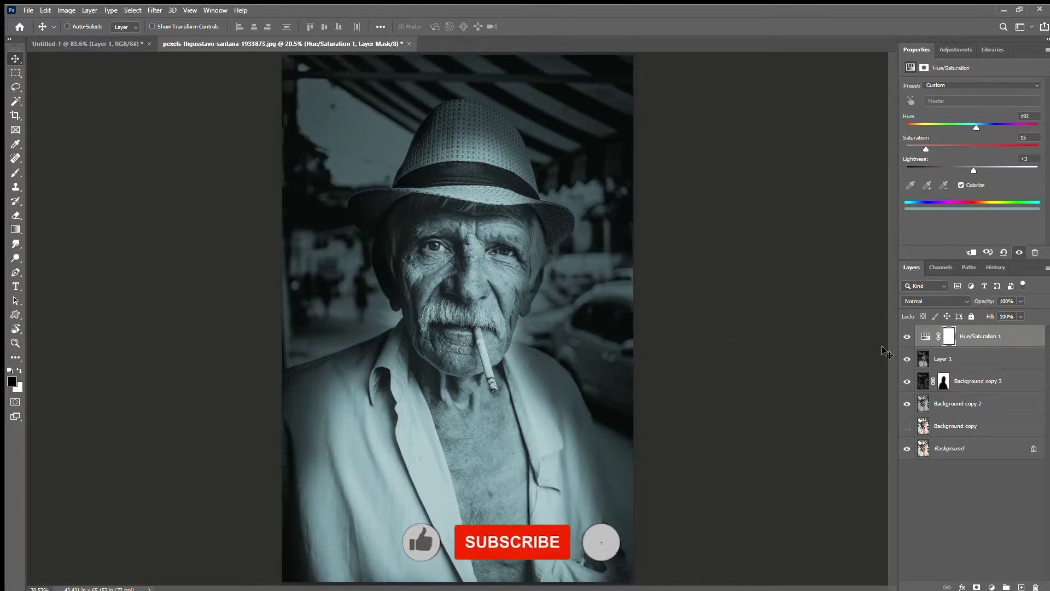
pyautogui.hotkey('ctrl', 'i')
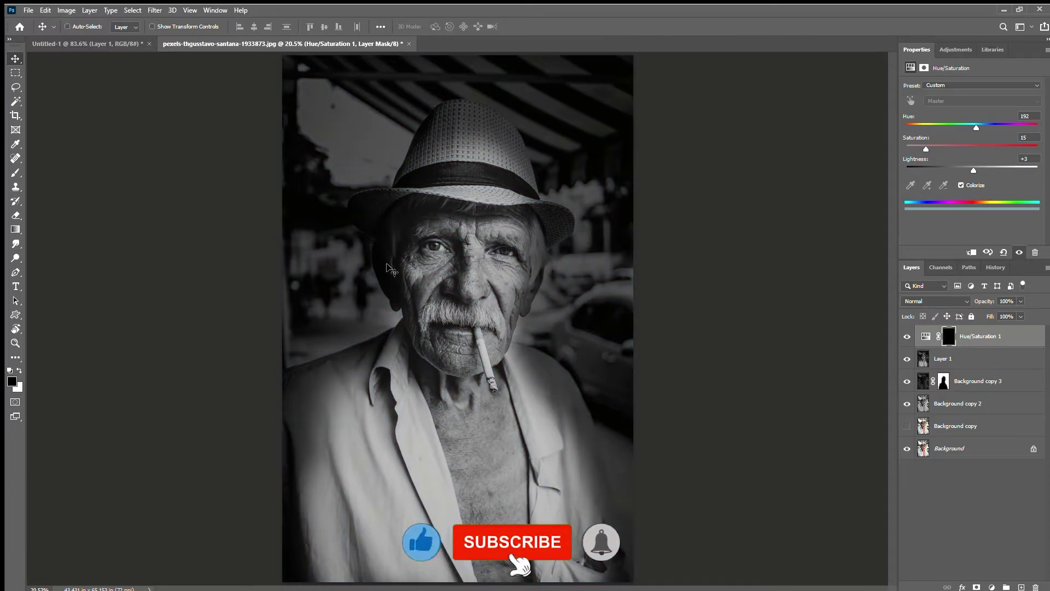
# Step: Zoom in on the face and switch to the Pen tool
pyautogui.scroll(5, 496, 235)
pyautogui.scroll(-2, 497, 236)
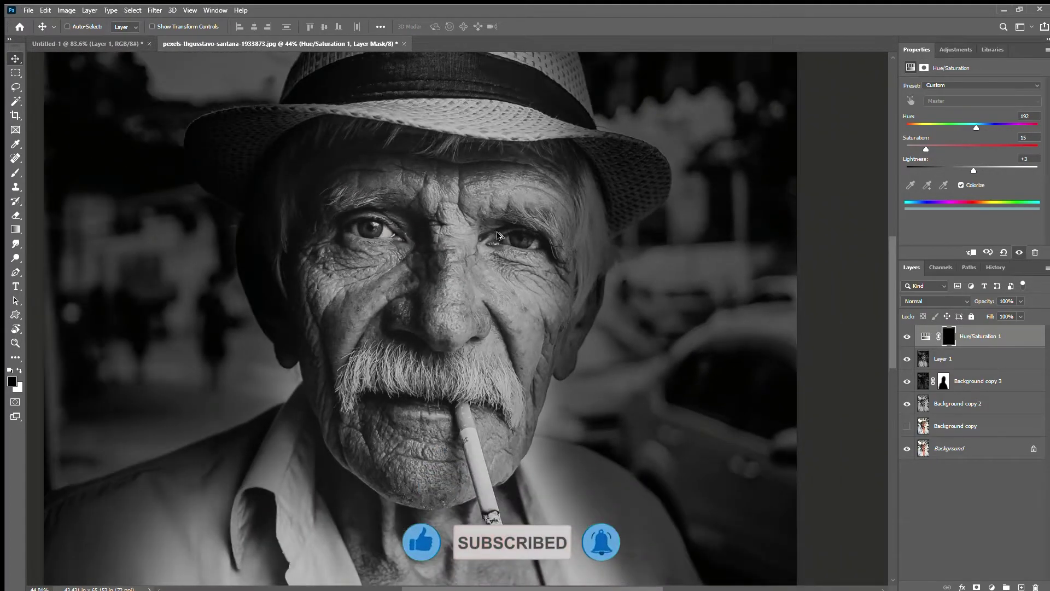
pyautogui.scroll(2, 481, 238)
pyautogui.scroll(-1, 465, 241)
pyautogui.scroll(-3, 445, 243)
pyautogui.scroll(-1, 445, 243)
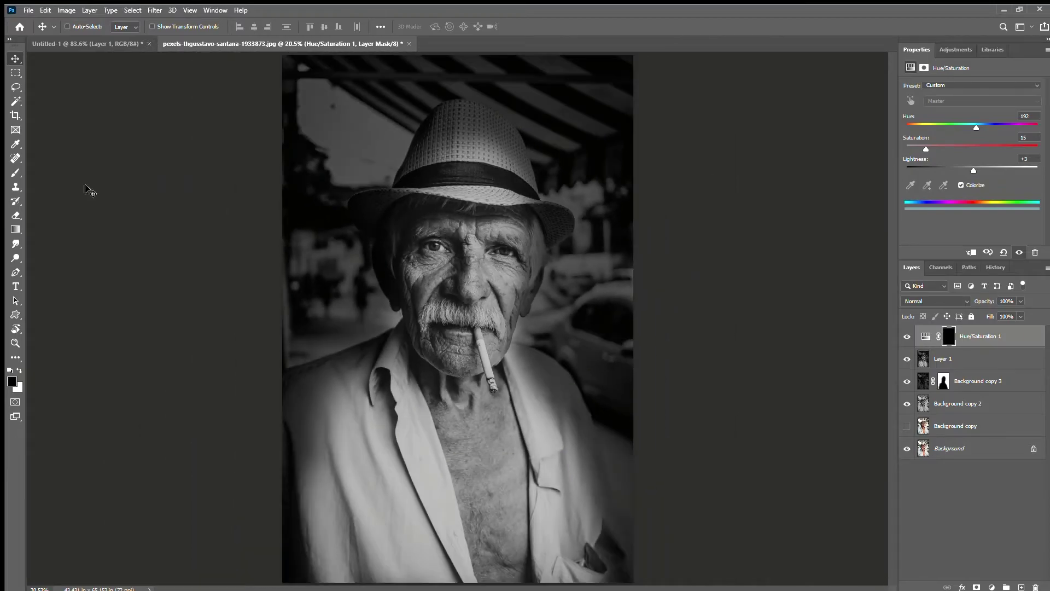
pyautogui.click(15, 315)
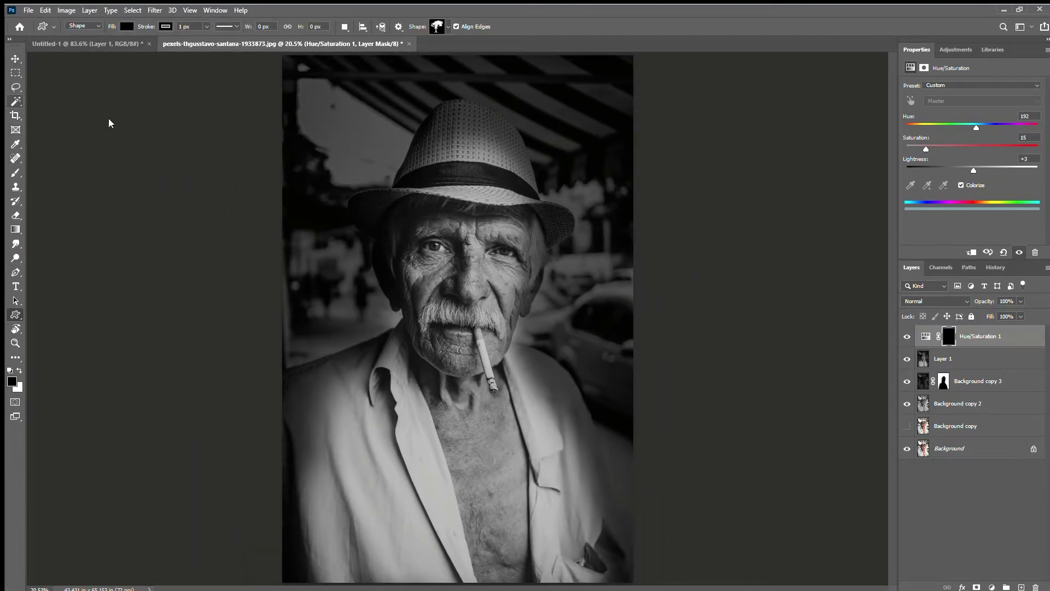
pyautogui.press('p')
pyautogui.scroll(2, 495, 219)
pyautogui.scroll(2, 495, 219)
# Step: Trace a closed stripe path from the hat brim over the eye to the cheek, then select it
pyautogui.click(541, 192)
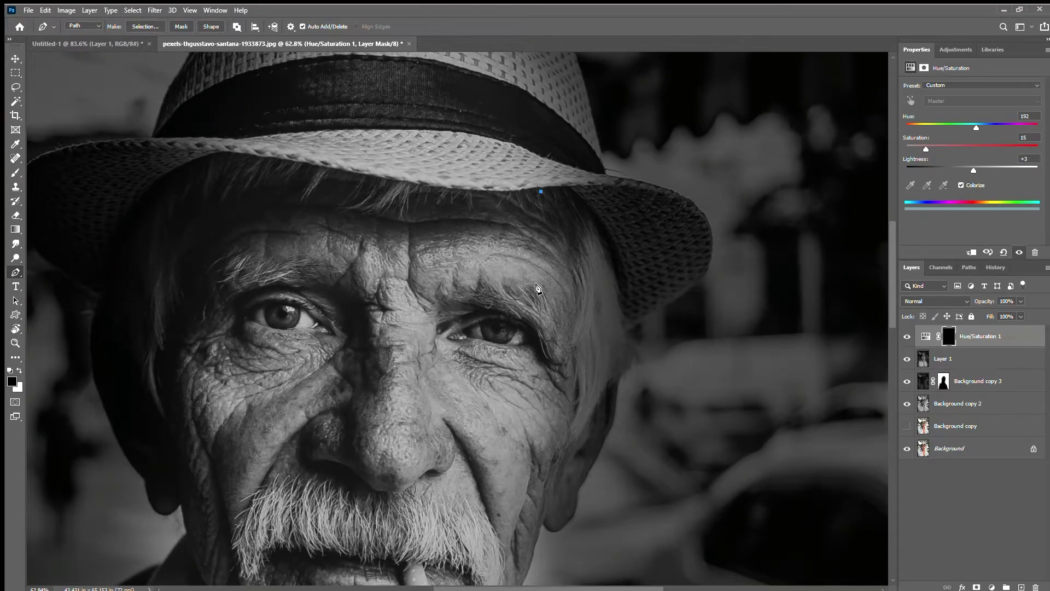
pyautogui.click(538, 258)
pyautogui.click(532, 285)
pyautogui.click(513, 319)
pyautogui.click(511, 347)
pyautogui.moveTo(497, 381); pyautogui.dragTo(485, 351)
pyautogui.moveTo(485, 317); pyautogui.dragTo(481, 276)
pyautogui.keyDown('alt'); pyautogui.click(498, 237); pyautogui.keyUp('alt')
pyautogui.click(497, 191)
pyautogui.click(541, 191)
pyautogui.hotkey('ctrl', 'Return')
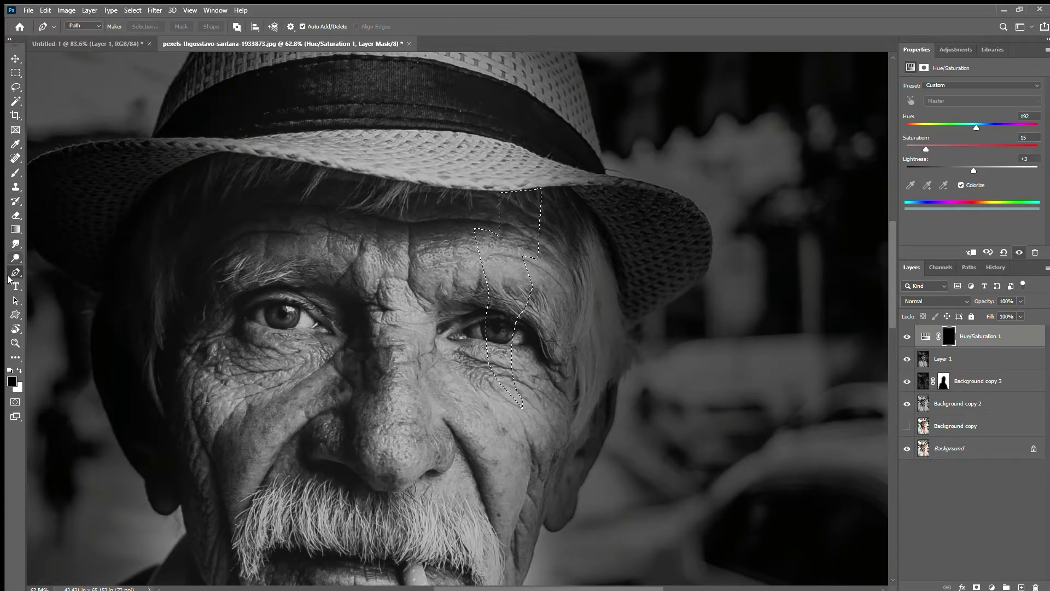
pyautogui.click(15, 173)
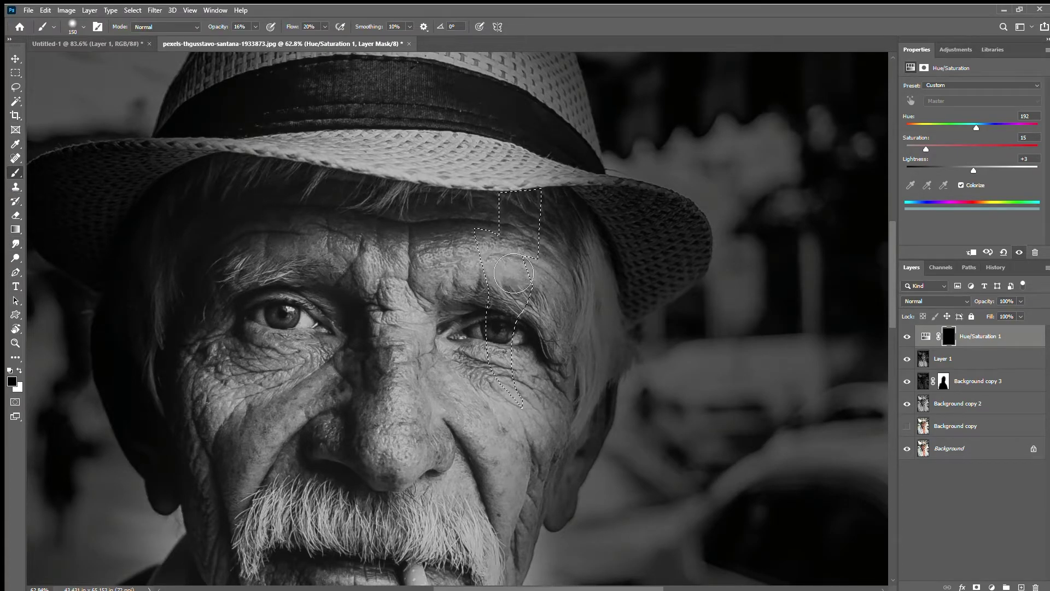
# Step: Reveal the cyan tint inside the forehead strip selection, then deselect
pyautogui.press('x')
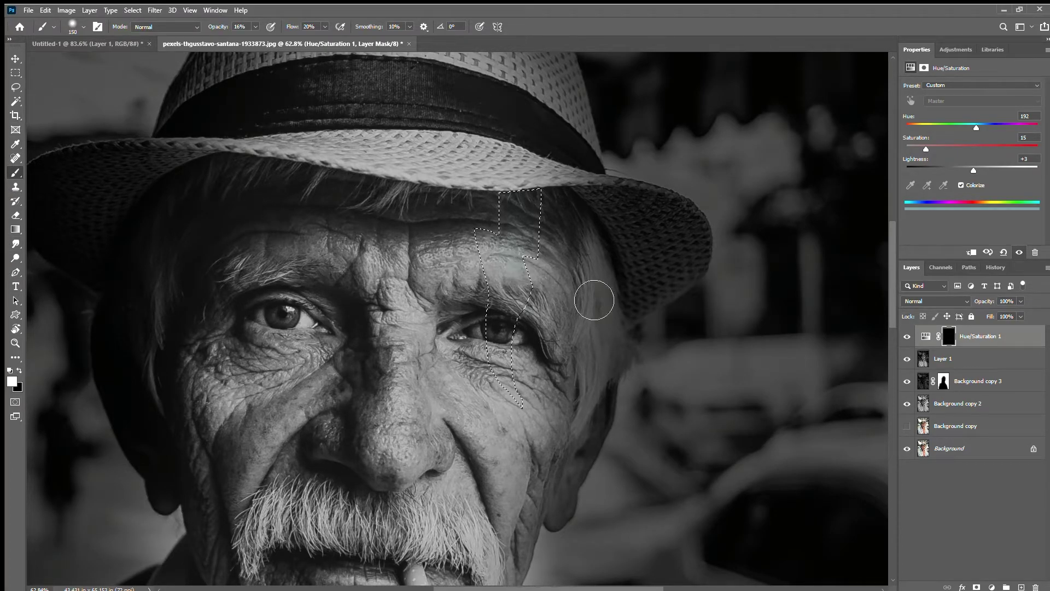
pyautogui.press('e')
pyautogui.press('x')
pyautogui.moveTo(355, 465); pyautogui.dragTo(680, 434)
pyautogui.hotkey('ctrl', 'd')
pyautogui.press('v')
pyautogui.scroll(-3, 555, 327)
pyautogui.scroll(5, 518, 353)
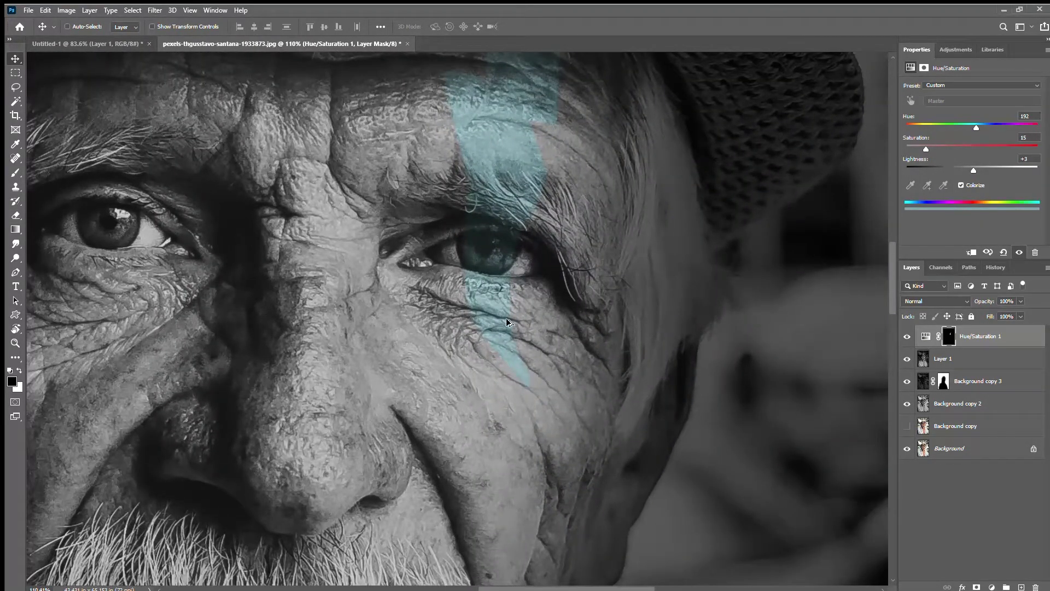
# Step: Draw a path down the cheek, select it, and reveal cyan inside it
pyautogui.press('p')
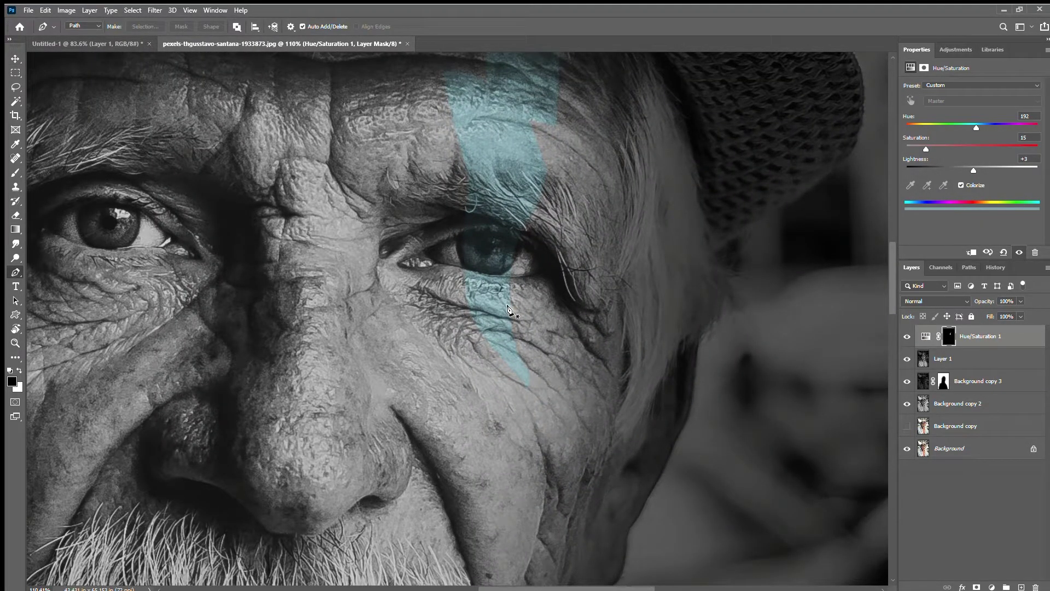
pyautogui.click(511, 314)
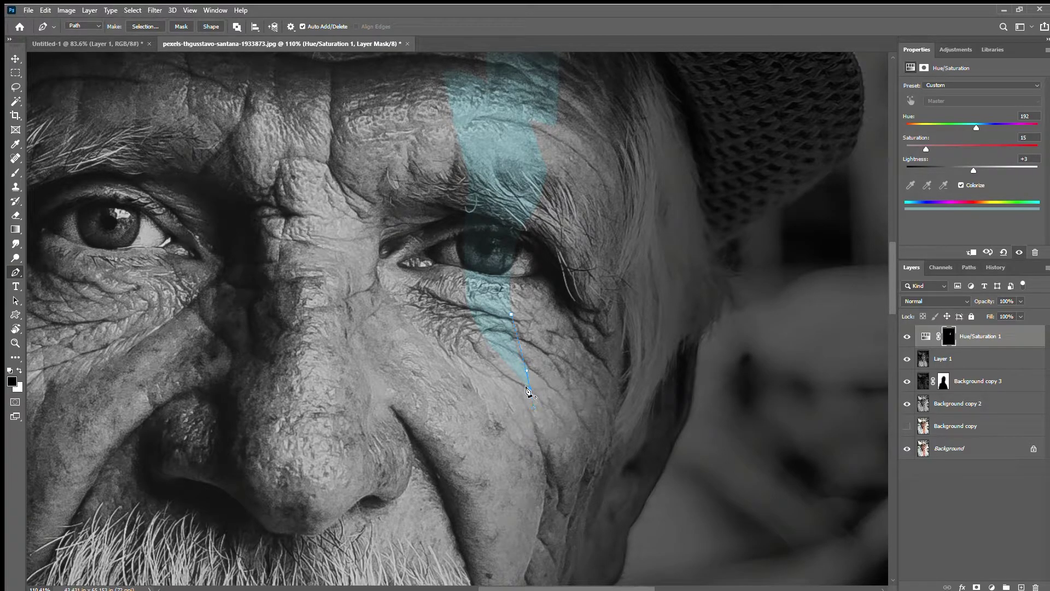
pyautogui.moveTo(531, 464); pyautogui.dragTo(524, 465)
pyautogui.hotkey('ctrl', 'Return')
pyautogui.press('e')
pyautogui.moveTo(508, 350); pyautogui.dragTo(794, 580)
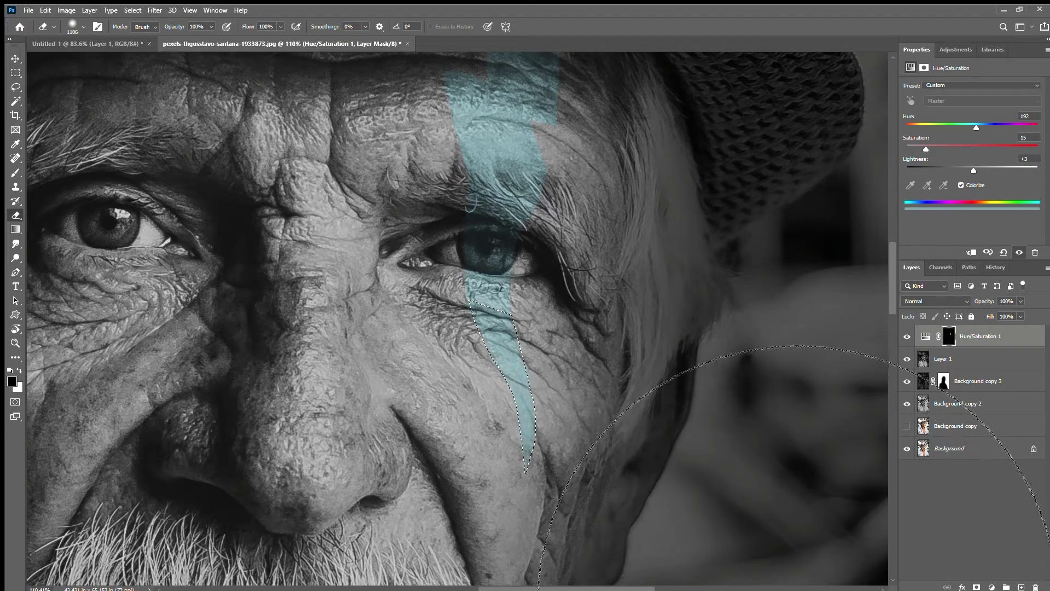
pyautogui.hotkey('ctrl', 'd')
pyautogui.press('v')
pyautogui.scroll(-3, 559, 375)
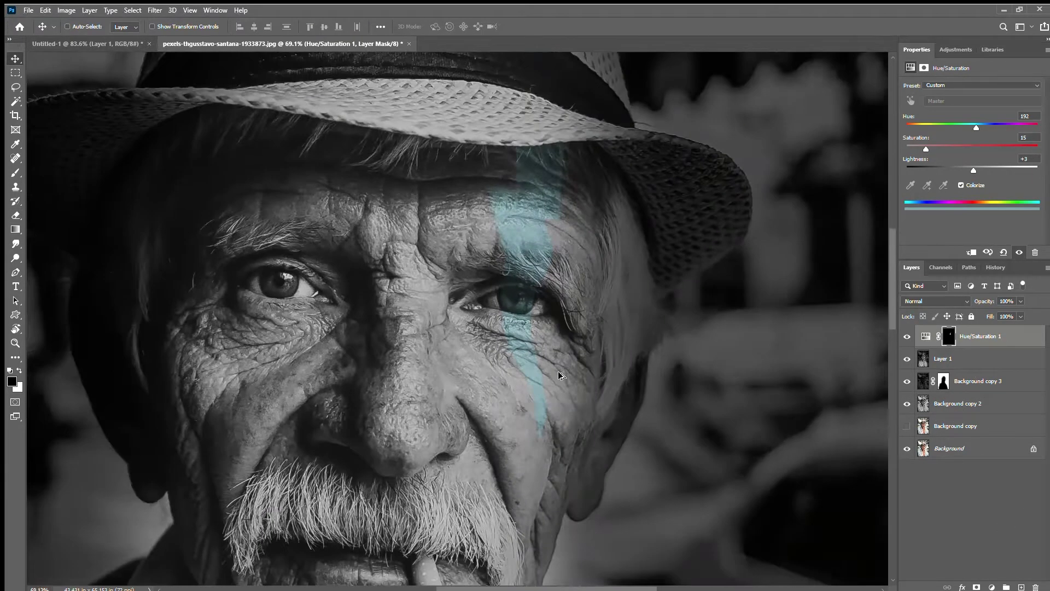
# Step: Erase the cyan tint from the iris with a 60 px brush on the Hue/Saturation 1 mask
pyautogui.scroll(-2, 559, 375)
pyautogui.scroll(3, 559, 375)
pyautogui.scroll(2, 547, 361)
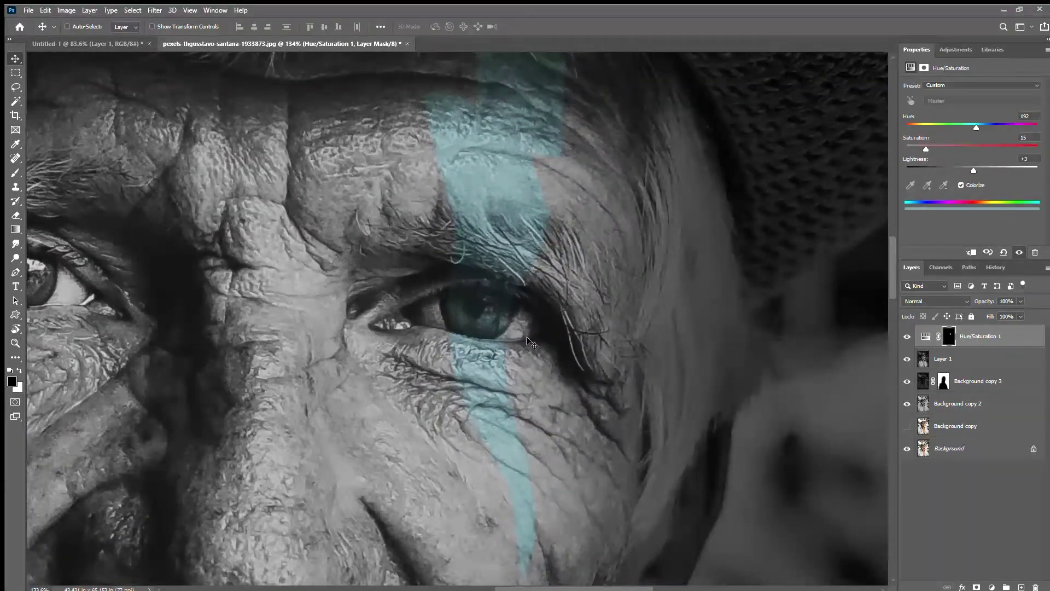
pyautogui.press('e')
pyautogui.press('[')
pyautogui.press('[')
pyautogui.press('[')
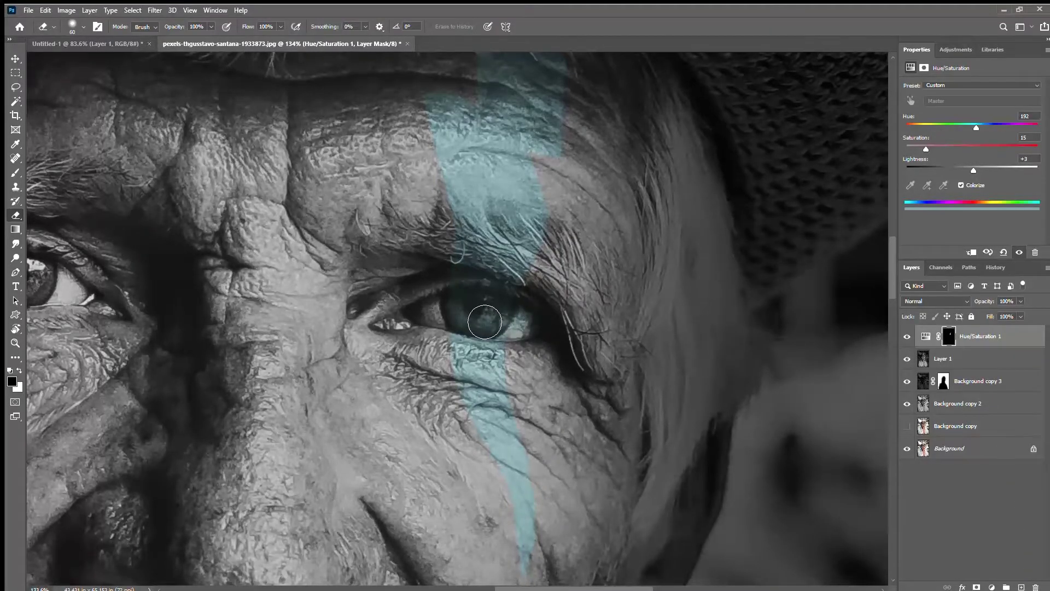
pyautogui.press('x')
pyautogui.moveTo(485, 322)
pyautogui.mouseDown()
pyautogui.moveTo(535, 328)
pyautogui.moveTo(469, 312)
pyautogui.moveTo(522, 341)
pyautogui.moveTo(462, 309)
pyautogui.moveTo(503, 312)
pyautogui.moveTo(481, 312)
pyautogui.moveTo(491, 313)
pyautogui.mouseUp()
pyautogui.scroll(-8, 491, 314)
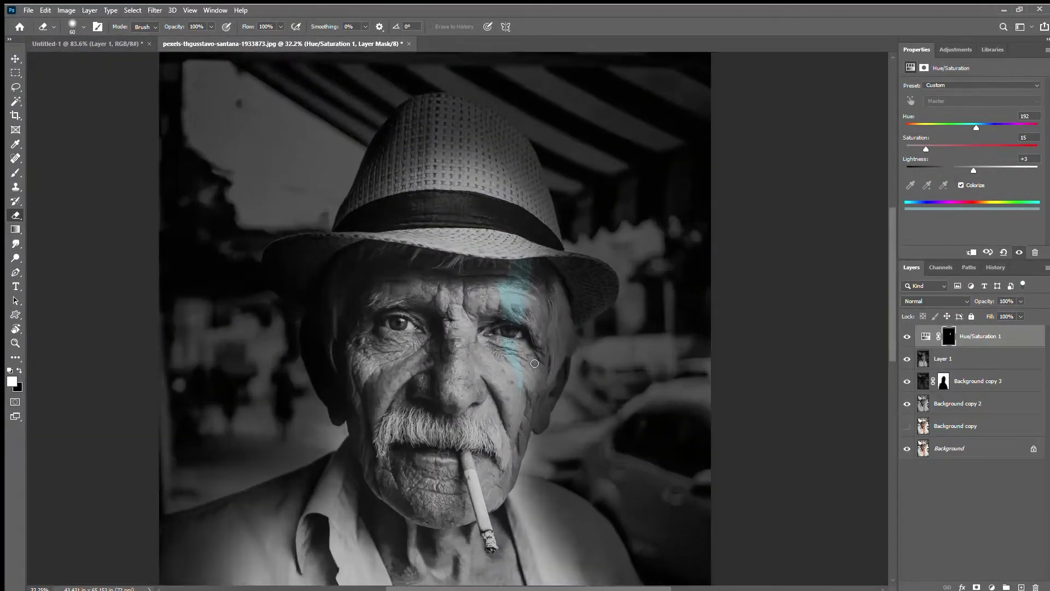
pyautogui.scroll(2, 529, 353)
pyautogui.scroll(2, 514, 285)
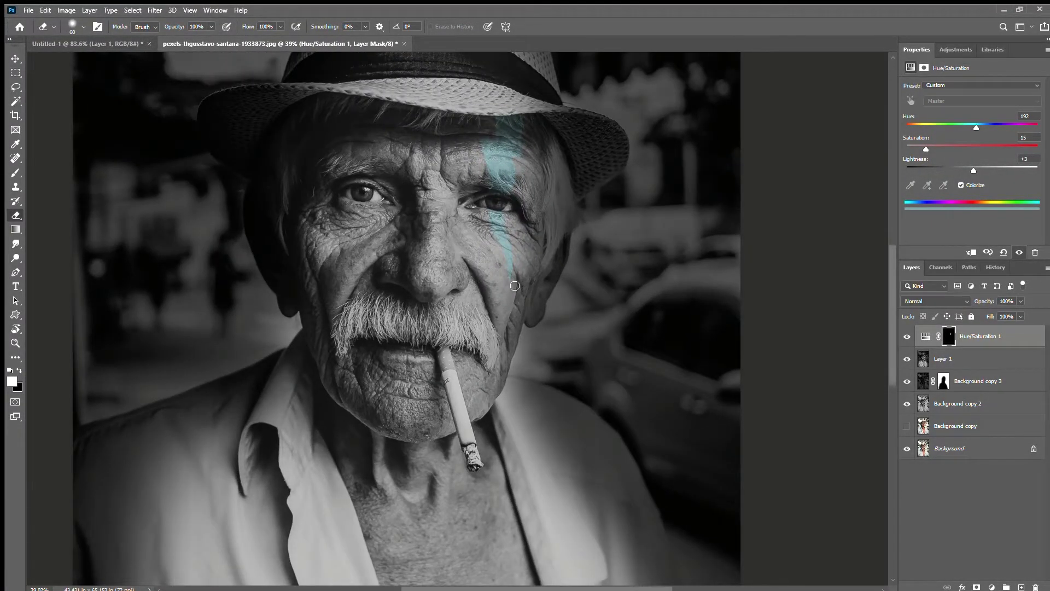
pyautogui.press('v')
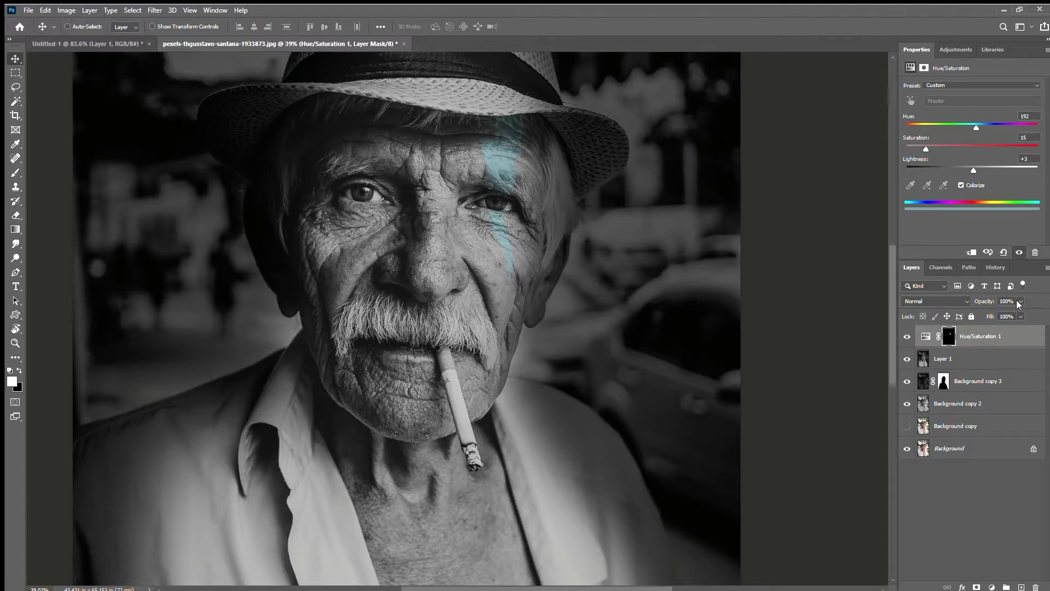
pyautogui.click(950, 491)
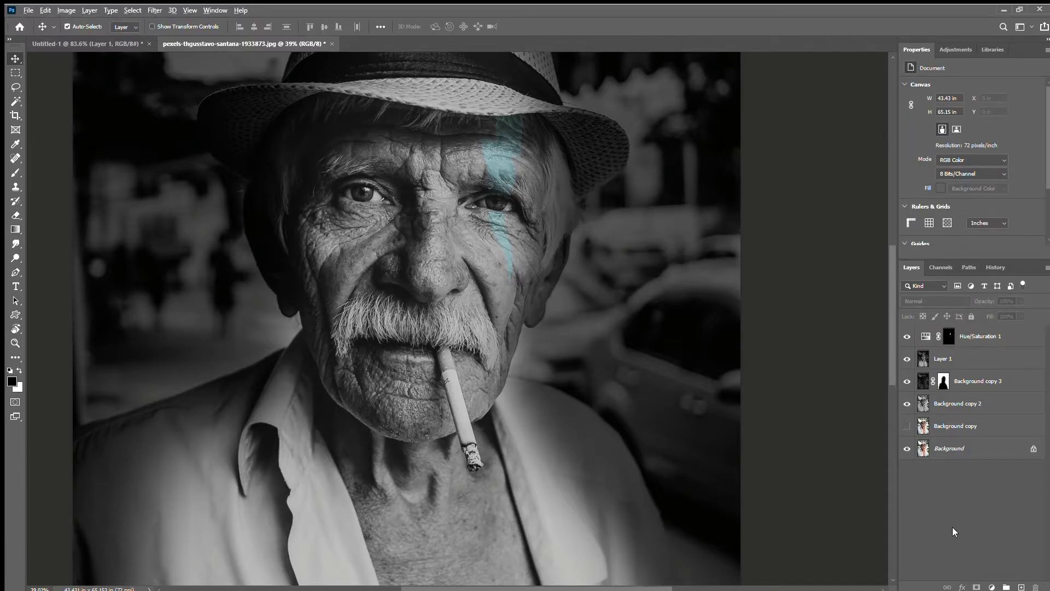
# Step: Stamp all visible layers into a new Layer 2 and select it
pyautogui.hotkey('ctrl', 'shift', 'alt', 'e')
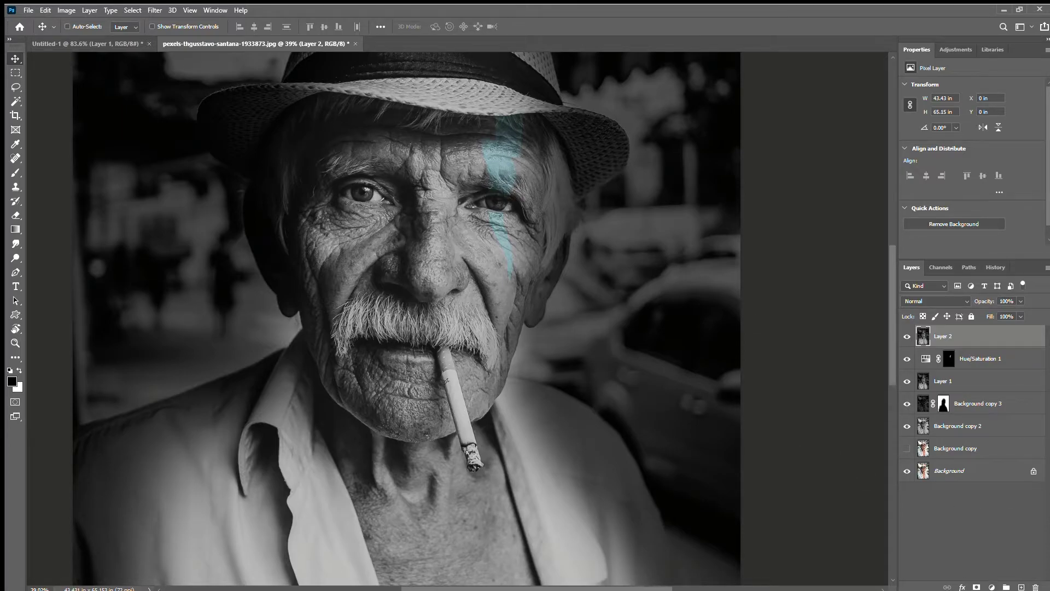
pyautogui.click(977, 532)
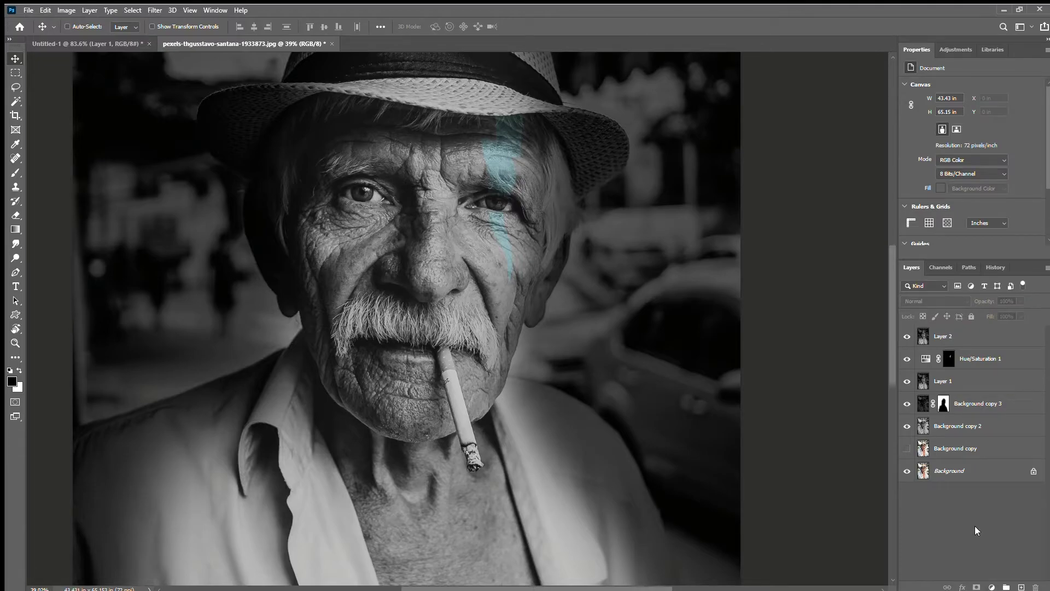
pyautogui.click(967, 336)
# Step: Add a Colorize Hue/Saturation (Hue 45, Saturation 60, Lightness +4) with an inverted mask
pyautogui.press('ctrl')
pyautogui.click(992, 587)
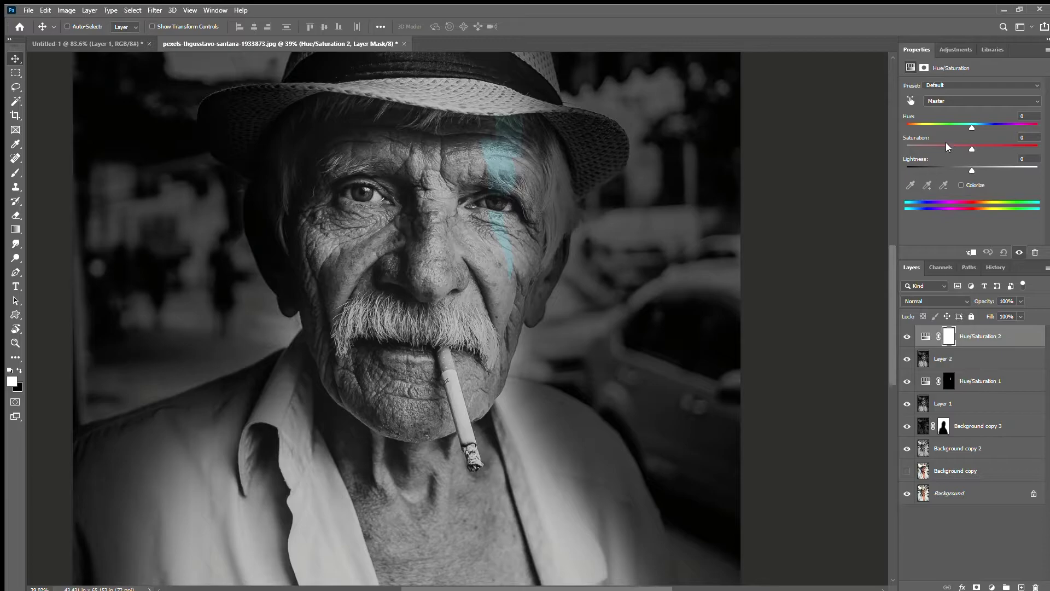
pyautogui.click(961, 185)
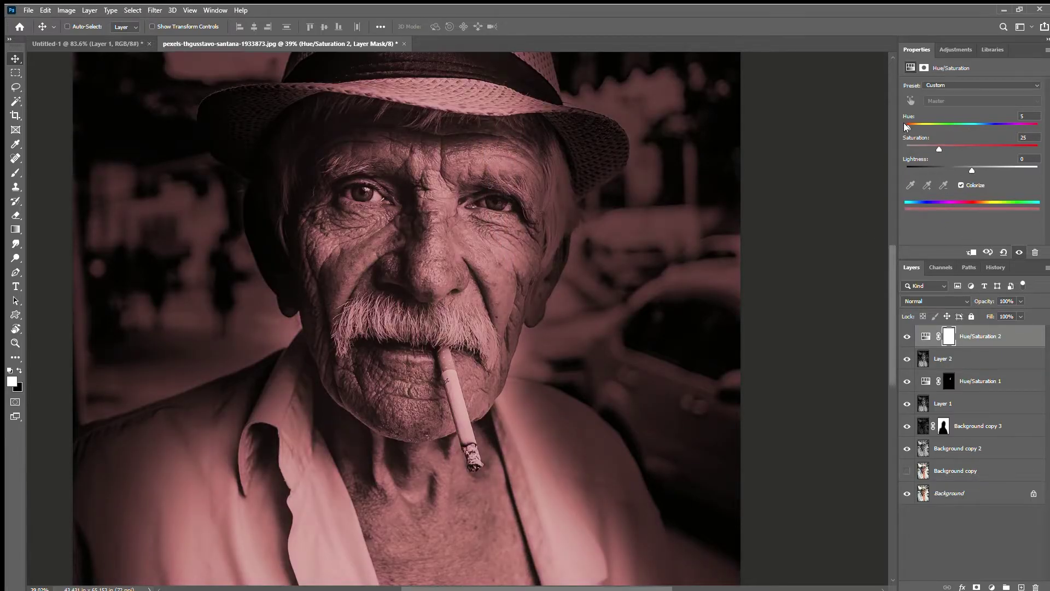
pyautogui.moveTo(925, 129); pyautogui.dragTo(911, 124)
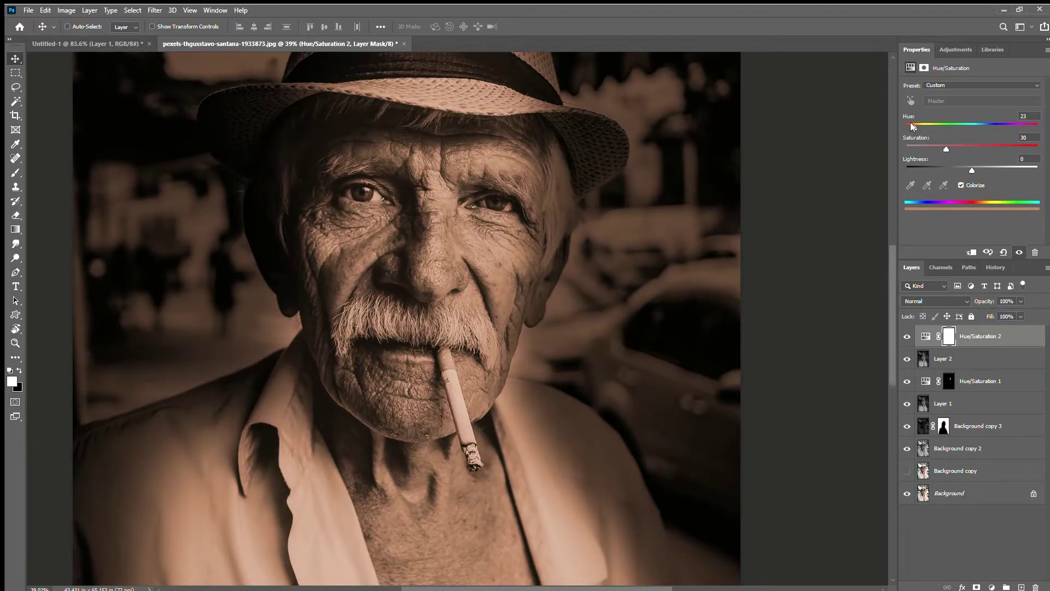
pyautogui.moveTo(911, 124)
pyautogui.mouseDown()
pyautogui.moveTo(983, 145)
pyautogui.moveTo(972, 166)
pyautogui.mouseUp()
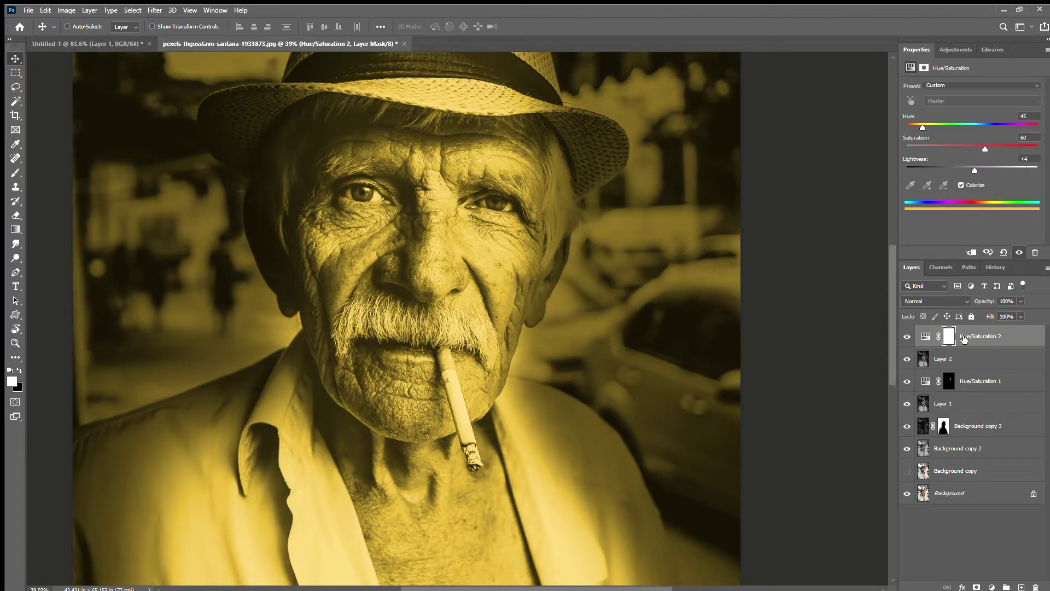
pyautogui.hotkey('ctrl', 'i')
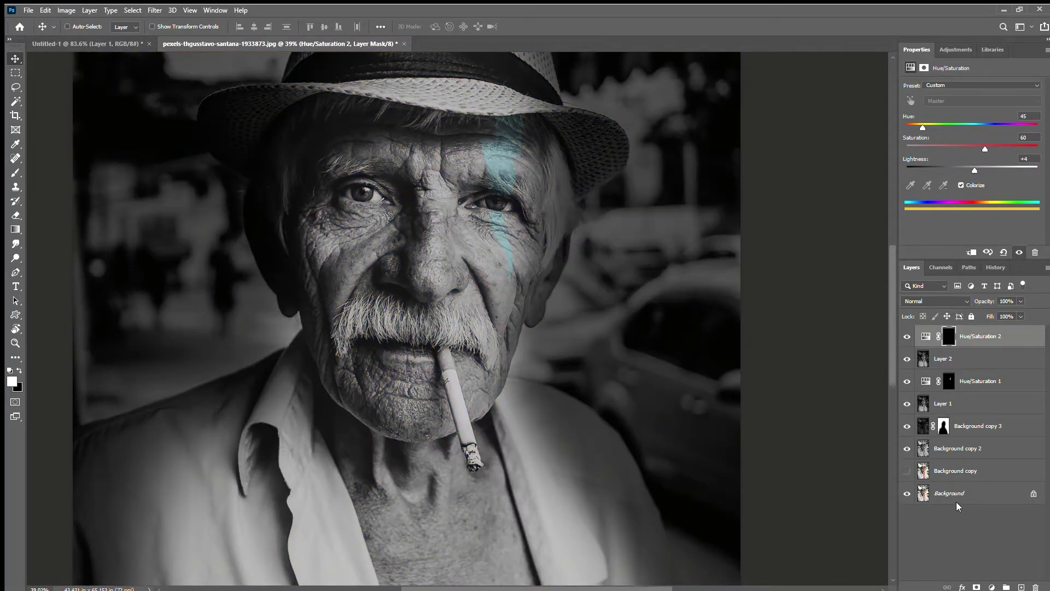
# Step: Paint the yellow Hue/Saturation 2 tint onto the right-hand iris with the Eraser
pyautogui.scroll(8, 503, 185)
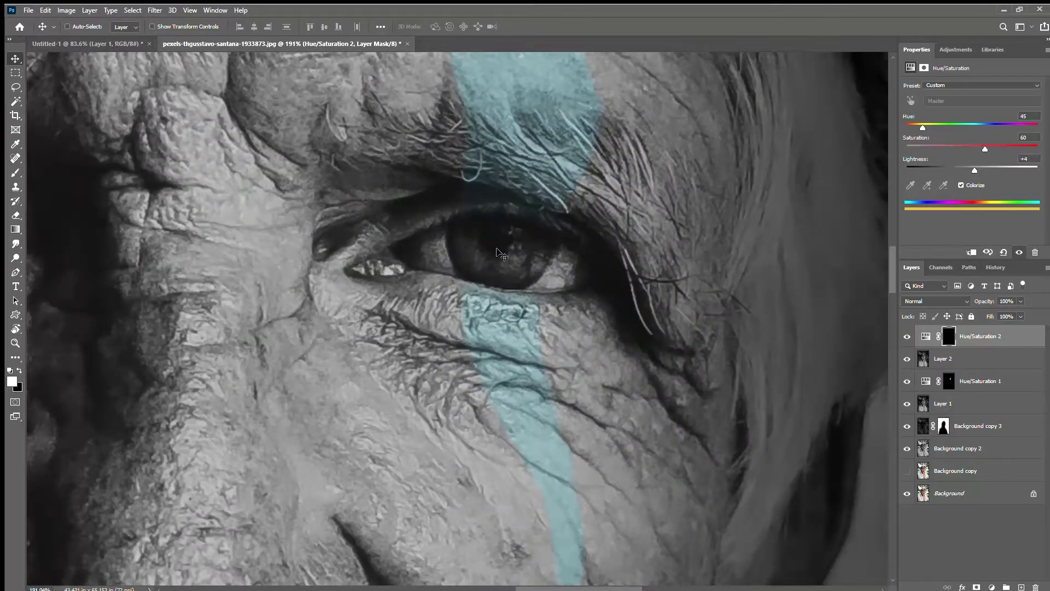
pyautogui.press('e')
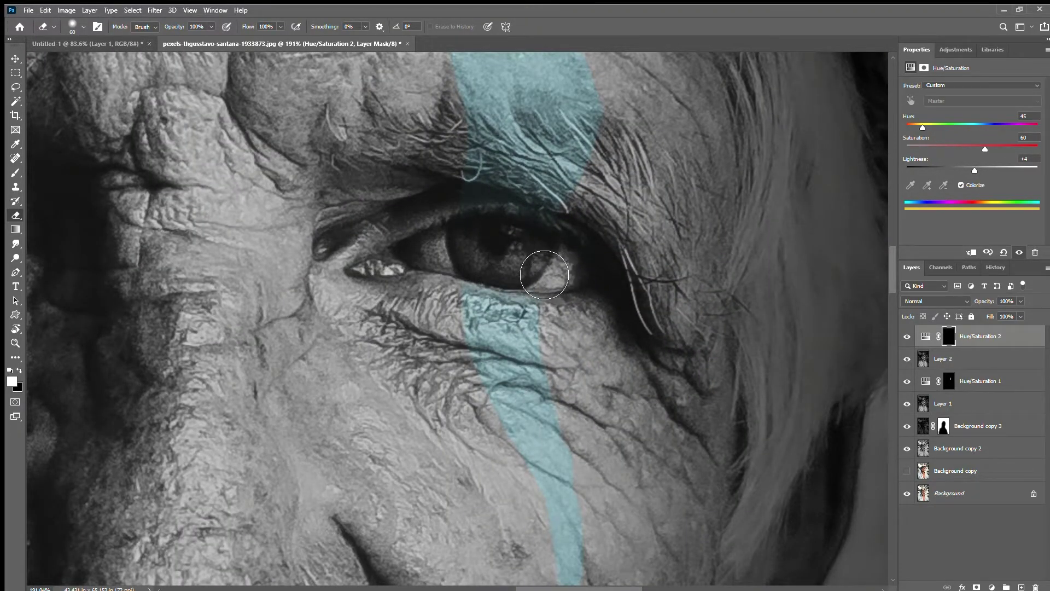
pyautogui.press('x')
pyautogui.moveTo(487, 273); pyautogui.dragTo(516, 283)
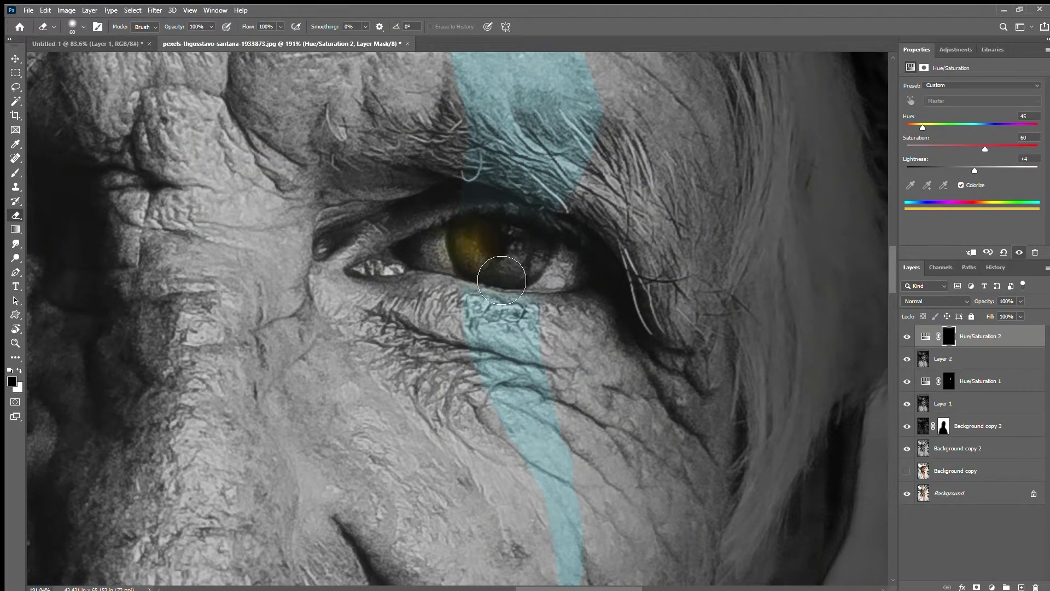
# Step: Clean the yellow off the pupil and the iris's right edge using a 26-pixel brush
pyautogui.press('x')
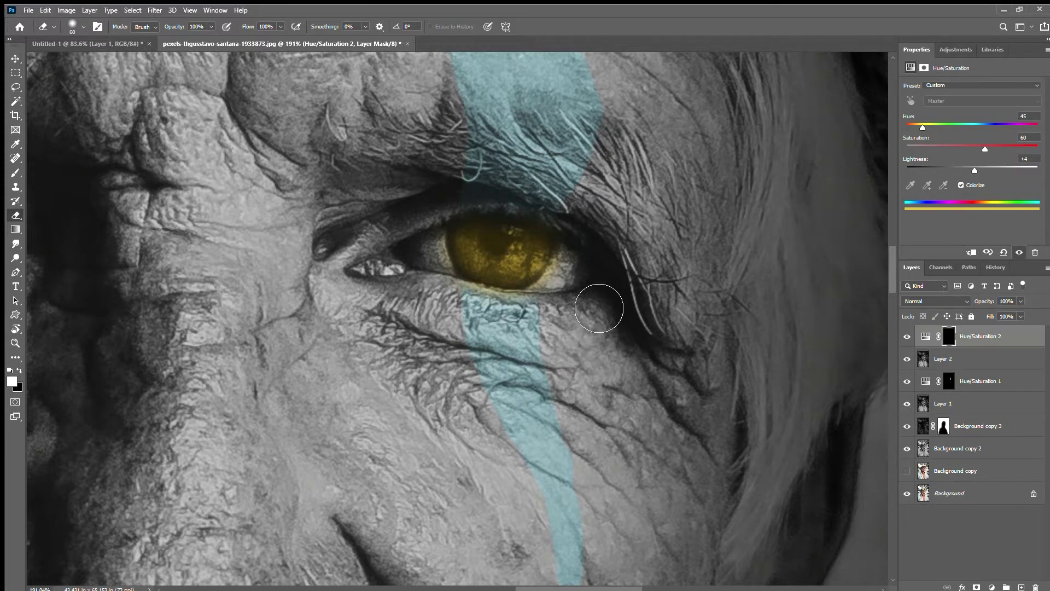
pyautogui.click(574, 276)
pyautogui.moveTo(575, 277); pyautogui.dragTo(552, 276)
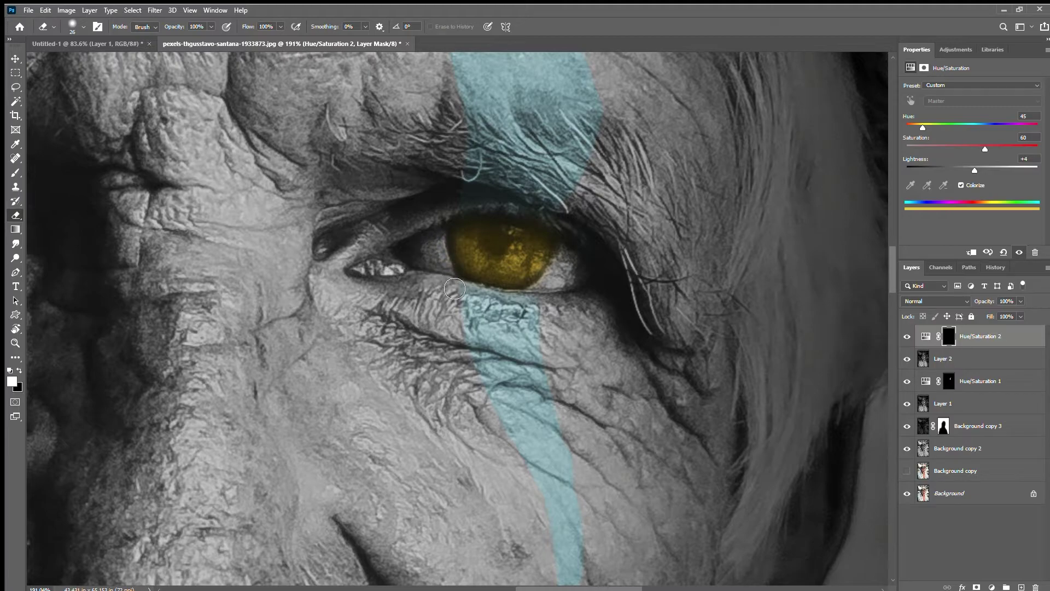
pyautogui.moveTo(501, 242); pyautogui.dragTo(488, 256)
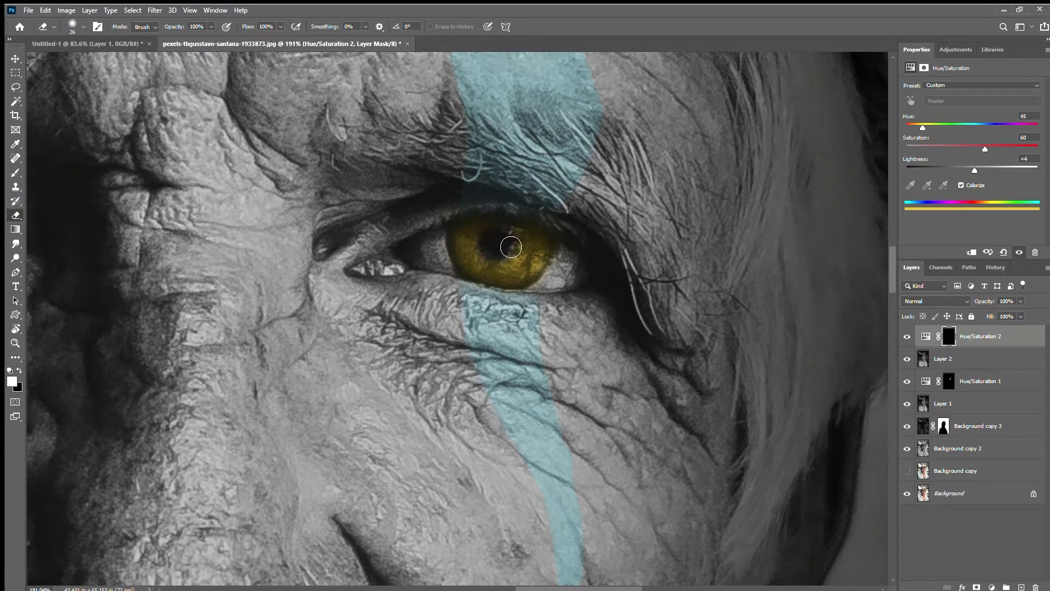
pyautogui.scroll(-2, 489, 256)
pyautogui.scroll(-5, 547, 285)
pyautogui.scroll(3, 690, 338)
pyautogui.scroll(3, 476, 270)
pyautogui.scroll(-3, 476, 270)
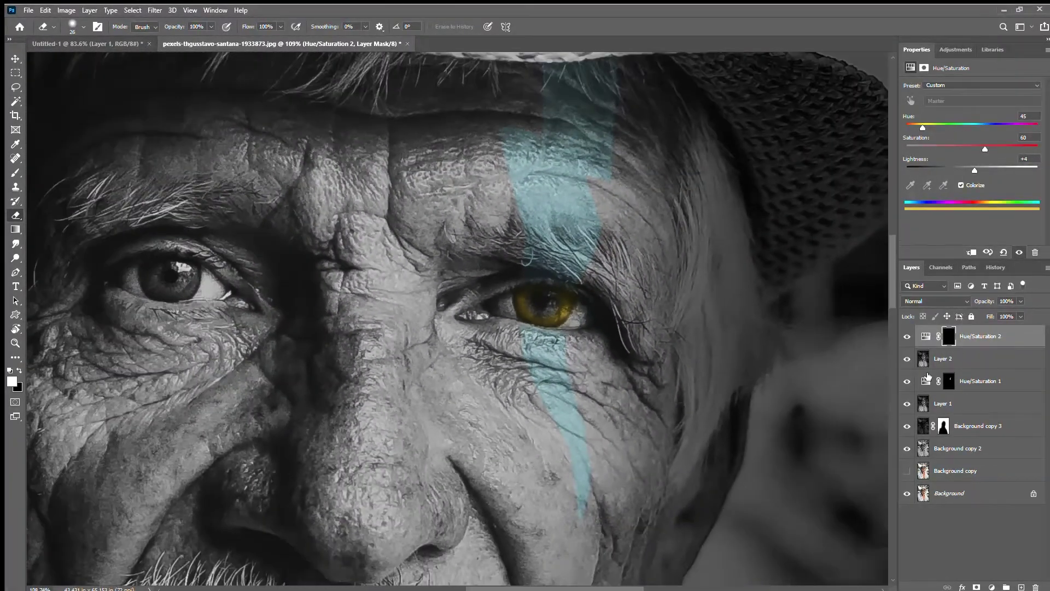
pyautogui.click(981, 539)
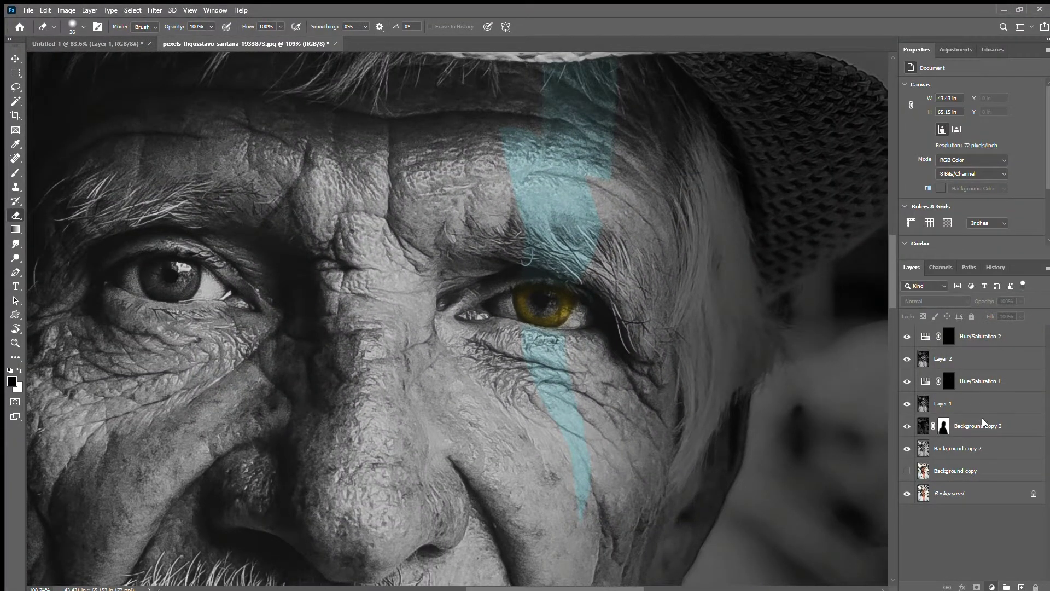
# Step: Add a green Hue/Saturation 3 colorize layer (Hue 117, Saturation 28, Lightness +1) with an inverted mask
pyautogui.click(961, 185)
pyautogui.moveTo(908, 124)
pyautogui.mouseDown()
pyautogui.moveTo(942, 125)
pyautogui.moveTo(940, 144)
pyautogui.moveTo(971, 171)
pyautogui.mouseUp()
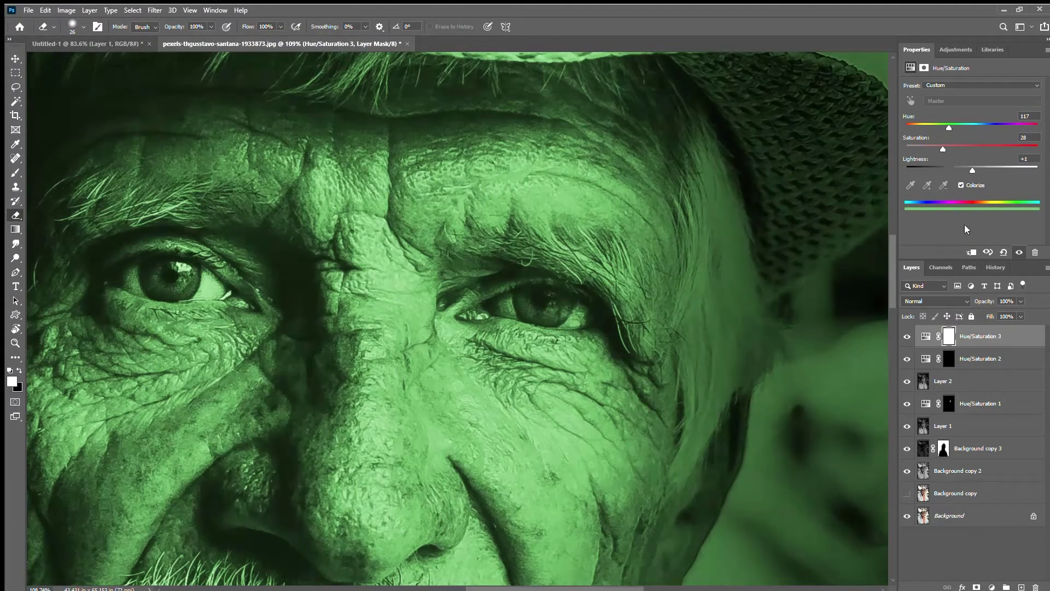
pyautogui.hotkey('ctrl', 'i')
# Step: Paint the green tint into the iris centre, then zoom out to view the whole portrait
pyautogui.scroll(3, 547, 320)
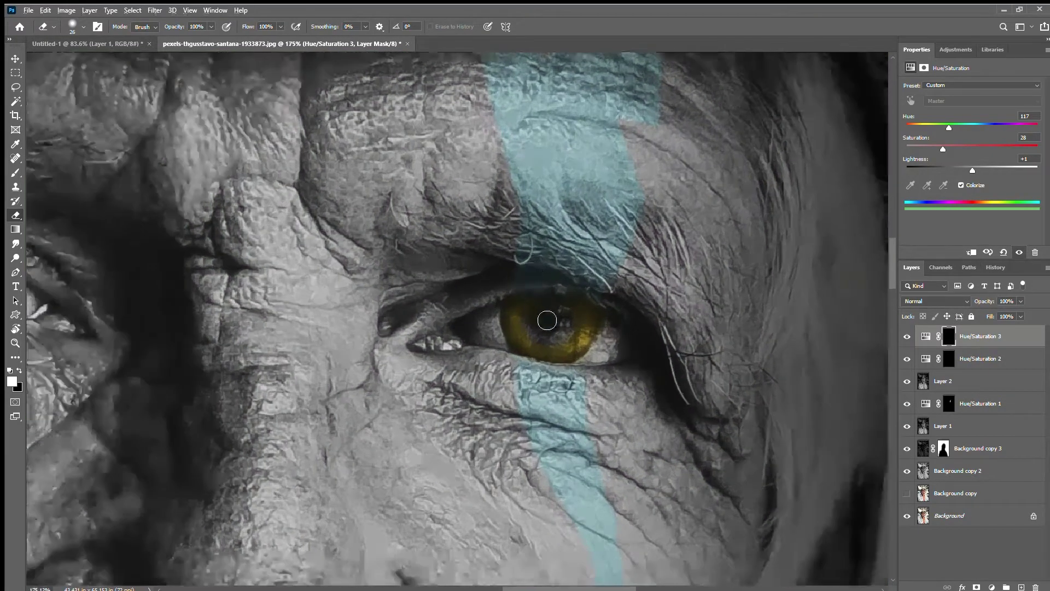
pyautogui.scroll(2, 547, 320)
pyautogui.press('x')
pyautogui.moveTo(543, 332)
pyautogui.mouseDown()
pyautogui.moveTo(580, 350)
pyautogui.moveTo(535, 342)
pyautogui.moveTo(560, 315)
pyautogui.mouseUp()
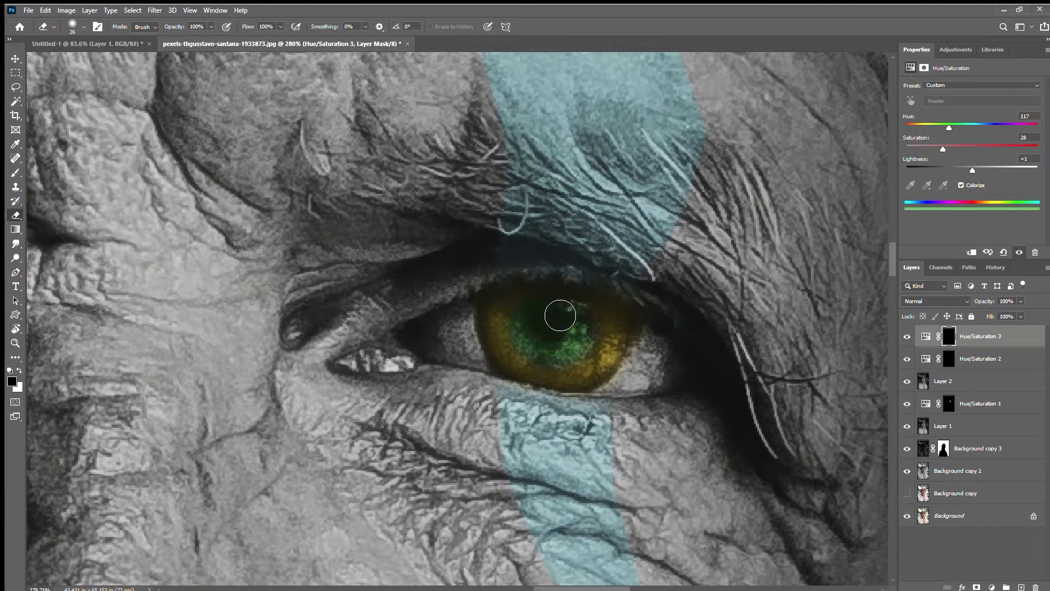
pyautogui.scroll(-4, 560, 314)
pyautogui.scroll(4, 604, 357)
pyautogui.press('x')
pyautogui.scroll(-3, 597, 368)
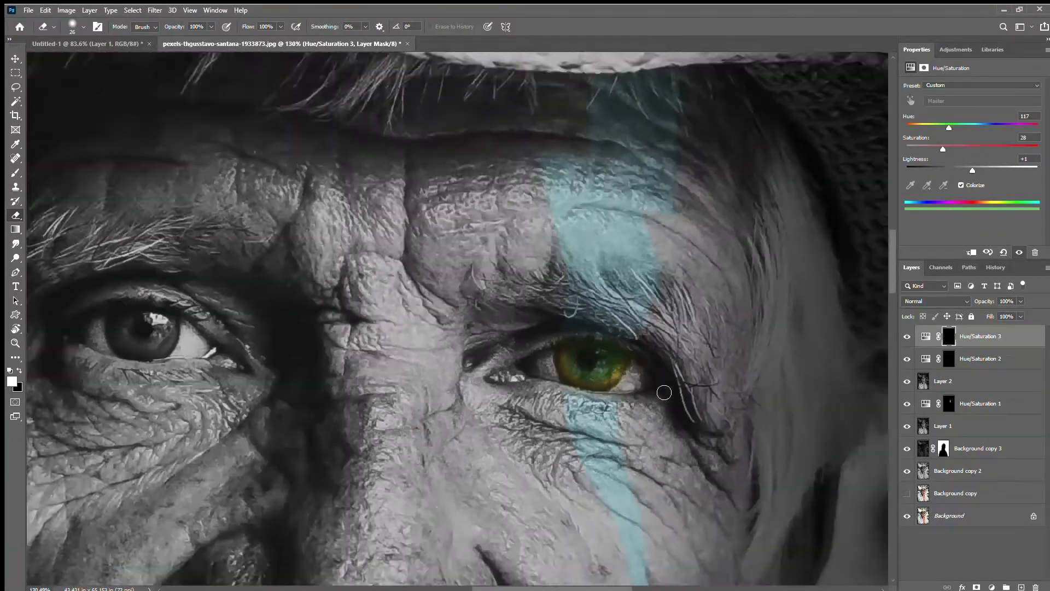
pyautogui.scroll(-4, 662, 392)
pyautogui.scroll(-1, 703, 405)
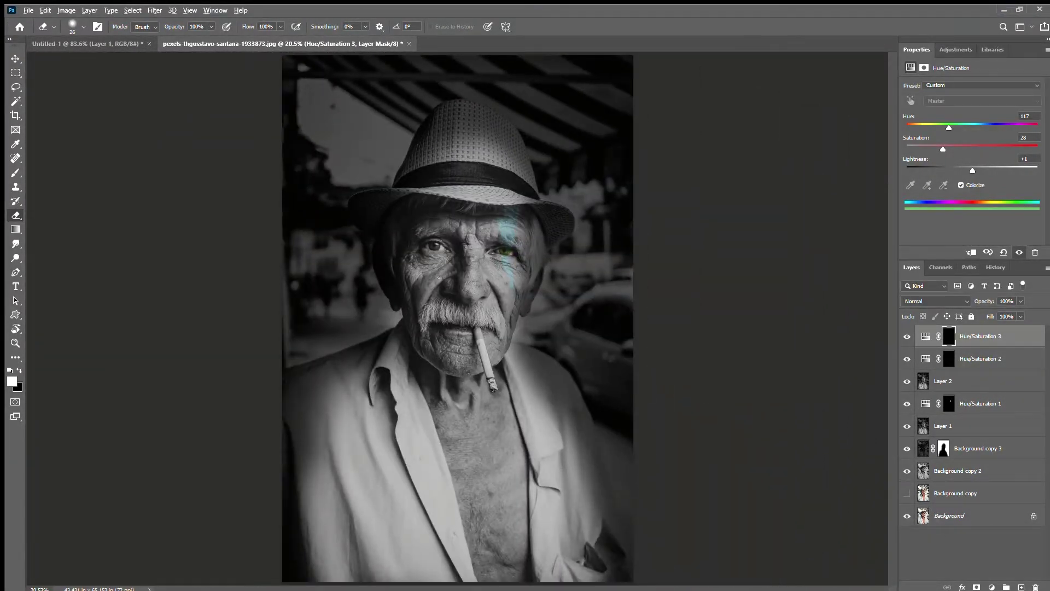
# Step: Stamp all visible layers into a new merged Layer 3 with Ctrl+Alt+Shift+E
pyautogui.hotkey('ctrl', 'alt', 'shift', 'e')
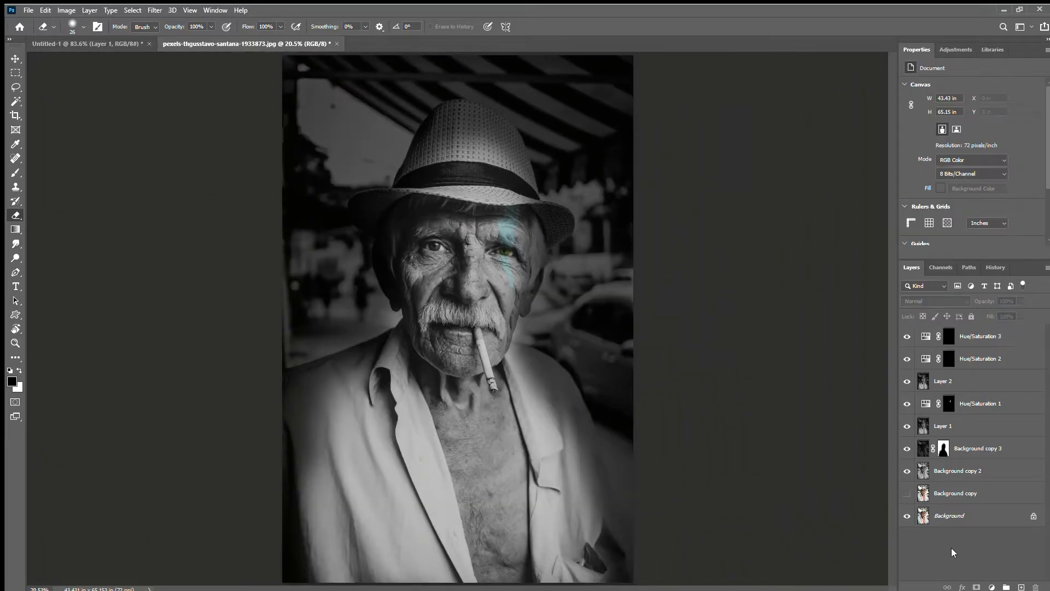
pyautogui.press('x')
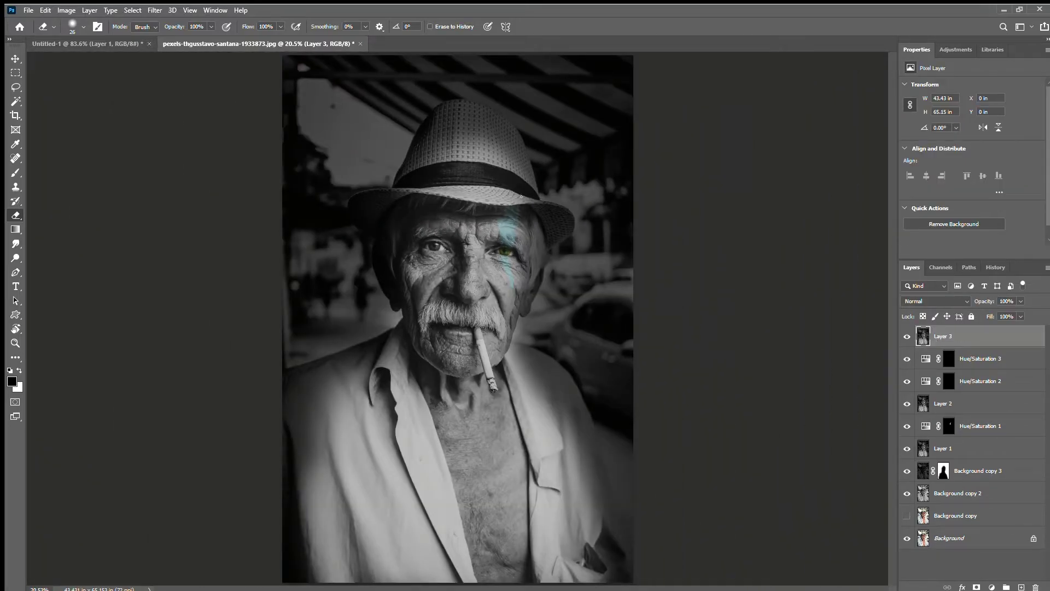
pyautogui.press('b')
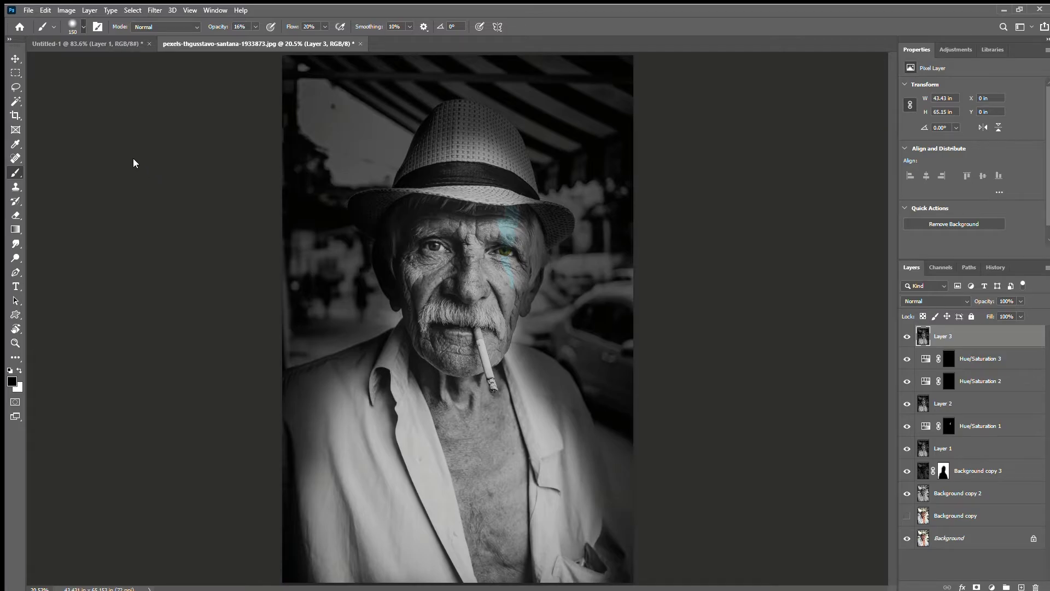
# Step: Set up a white smoke brush on a new Layer 4 and paint smoke beside the cigarette
pyautogui.press('.')
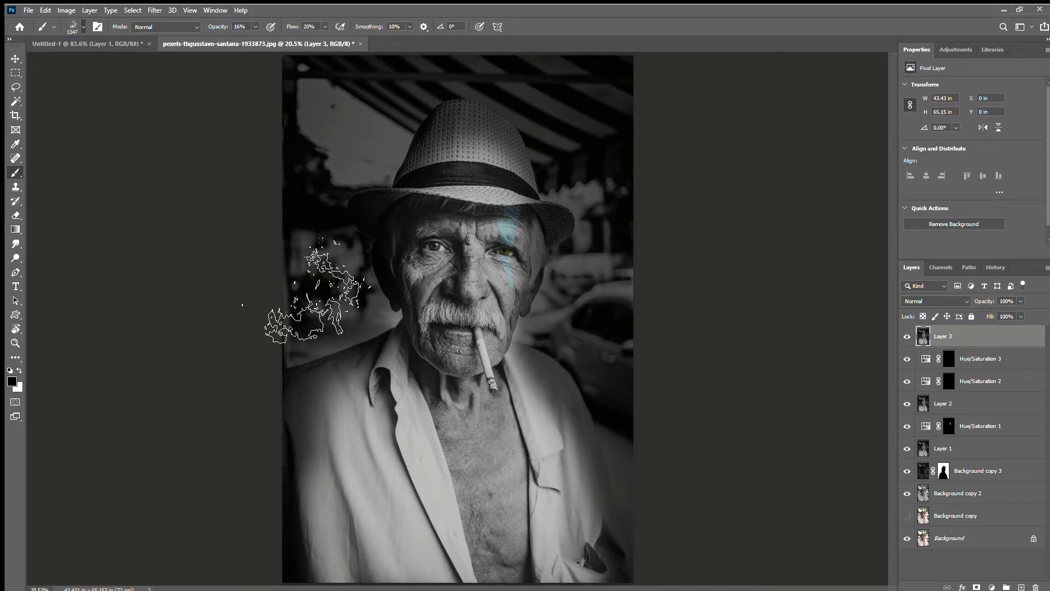
pyautogui.press('x')
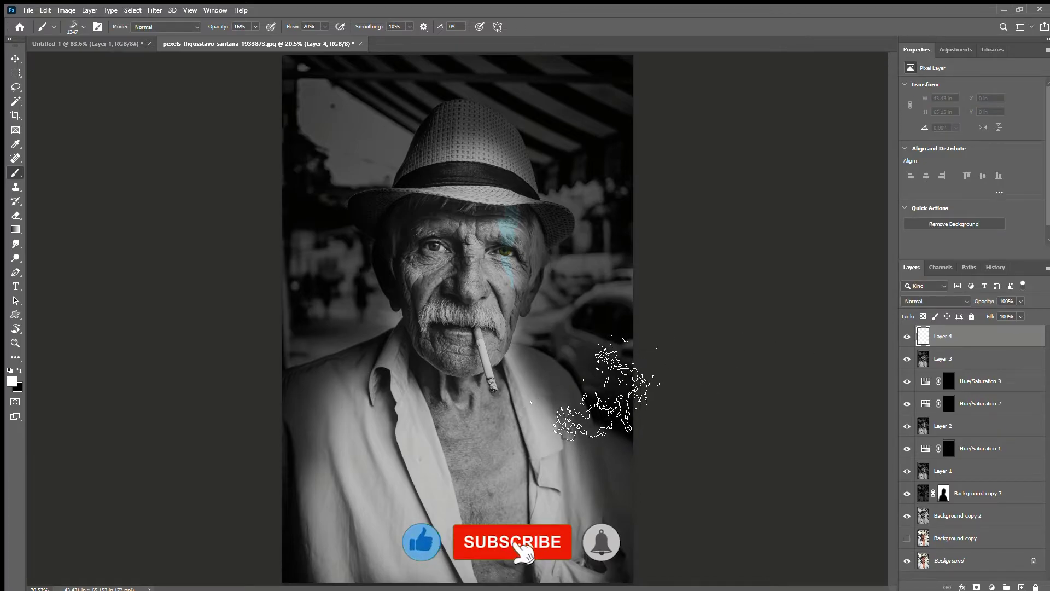
pyautogui.hotkey('ctrl', 'shift', 'alt', 'n')
pyautogui.moveTo(607, 388); pyautogui.dragTo(599, 380)
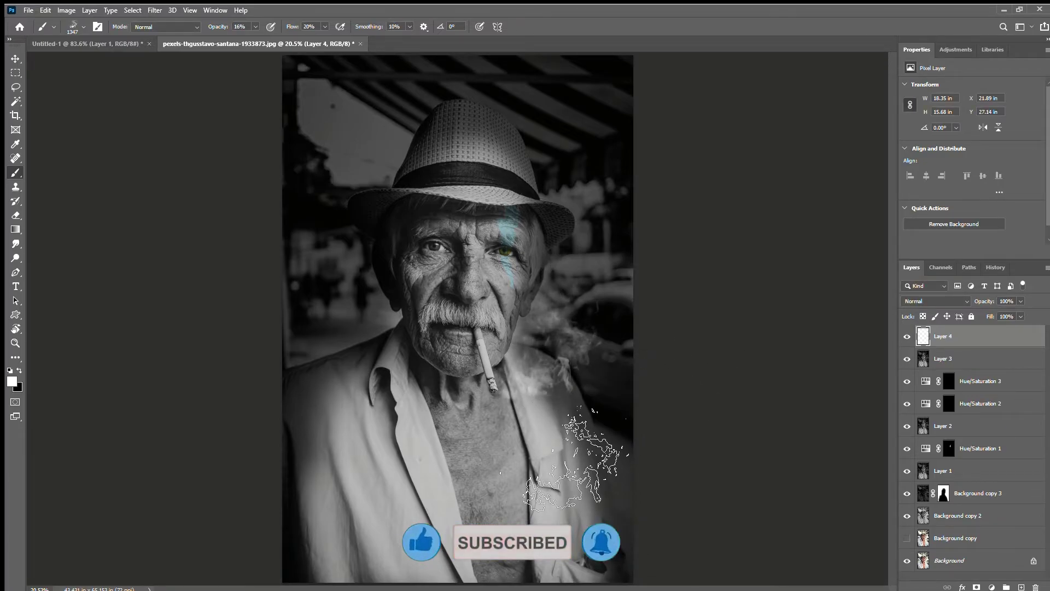
# Step: Add more smoke puffs and faint wisps at varying brush sizes, extending the cloud outward
pyautogui.press('[')
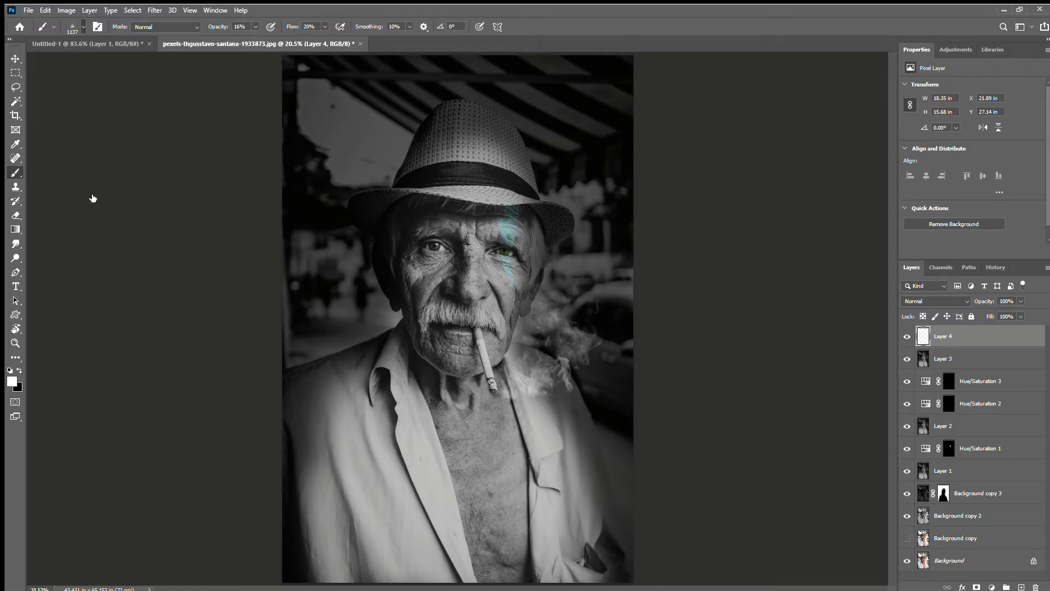
pyautogui.press('[')
pyautogui.click(561, 393)
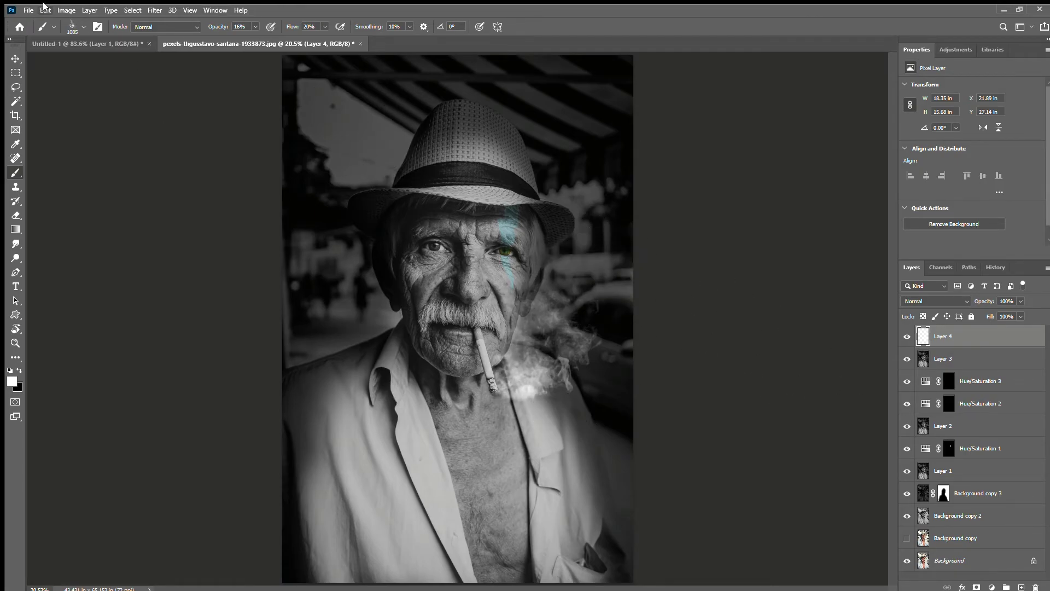
pyautogui.press(']')
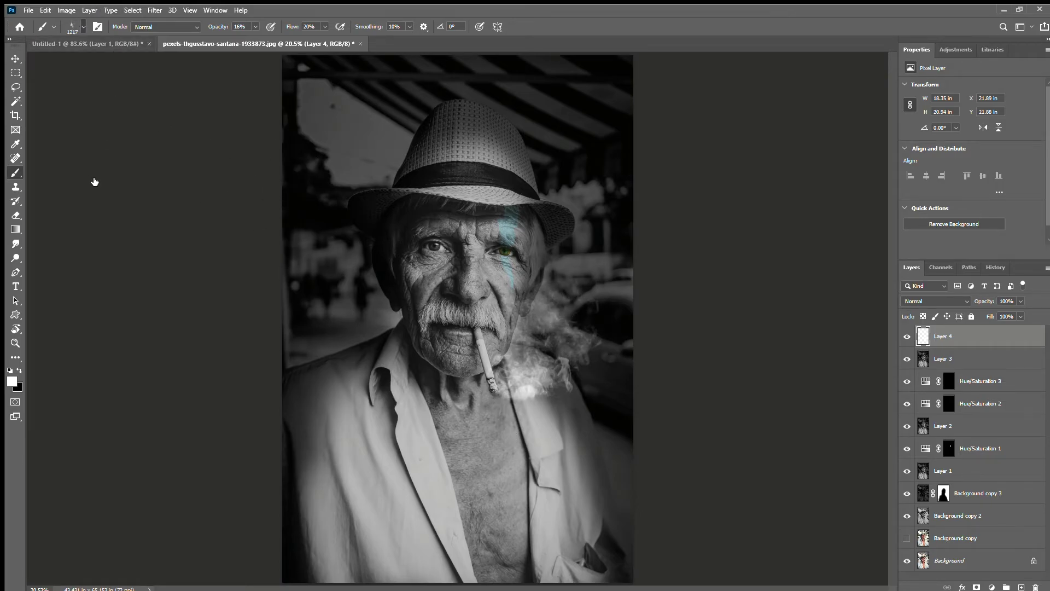
pyautogui.moveTo(506, 372); pyautogui.dragTo(558, 339)
pyautogui.press('[')
pyautogui.click(618, 352)
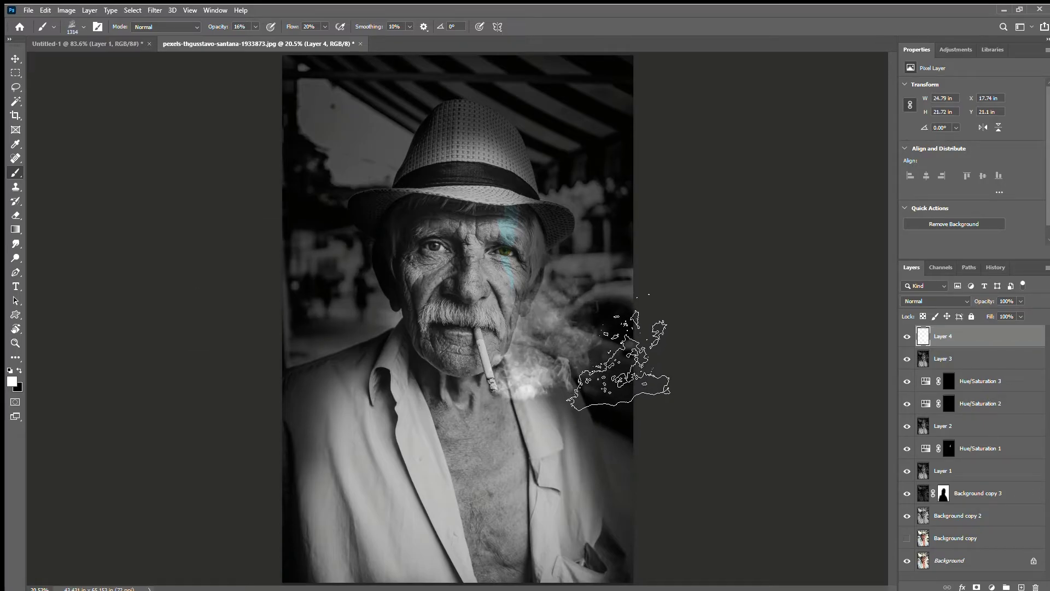
pyautogui.moveTo(633, 306)
pyautogui.mouseDown()
pyautogui.moveTo(602, 383)
pyautogui.moveTo(646, 323)
pyautogui.mouseUp()
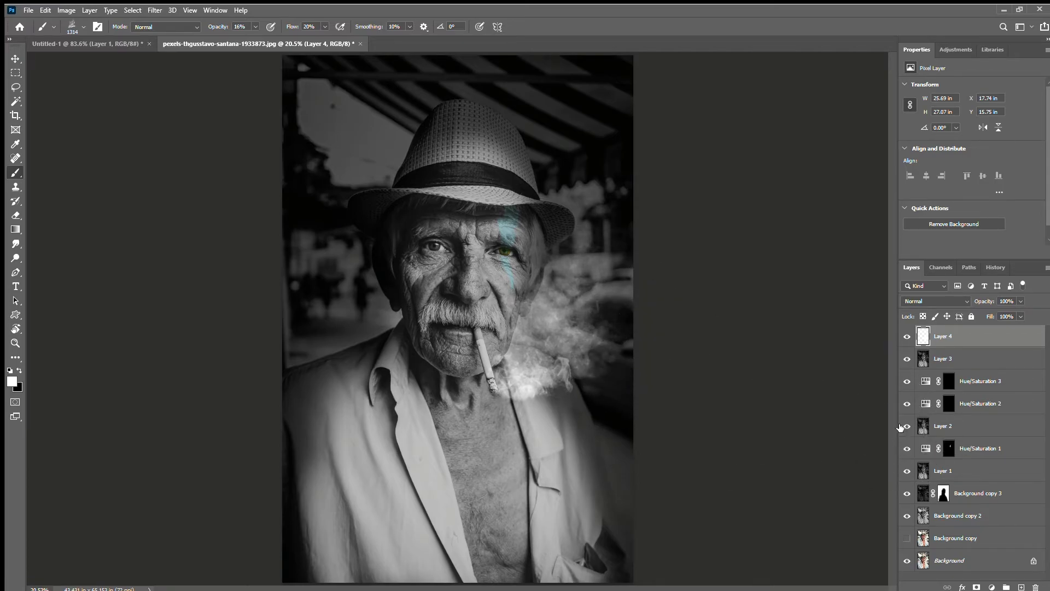
pyautogui.click(962, 358)
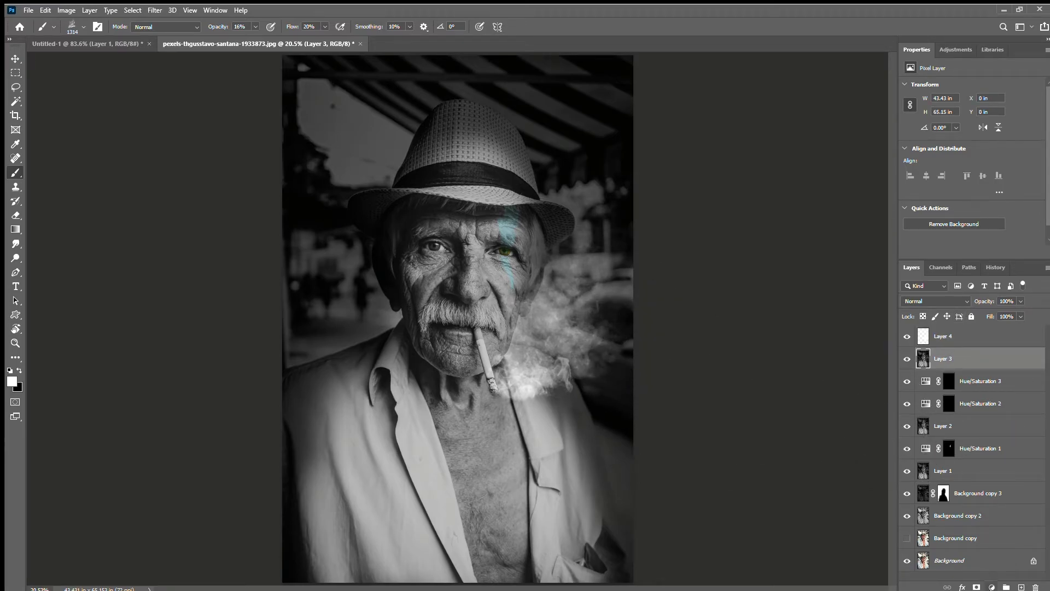
# Step: Add a red Hue/Saturation 4 colorize layer at Saturation 72 and paint it onto the cigarette tip
pyautogui.click(962, 185)
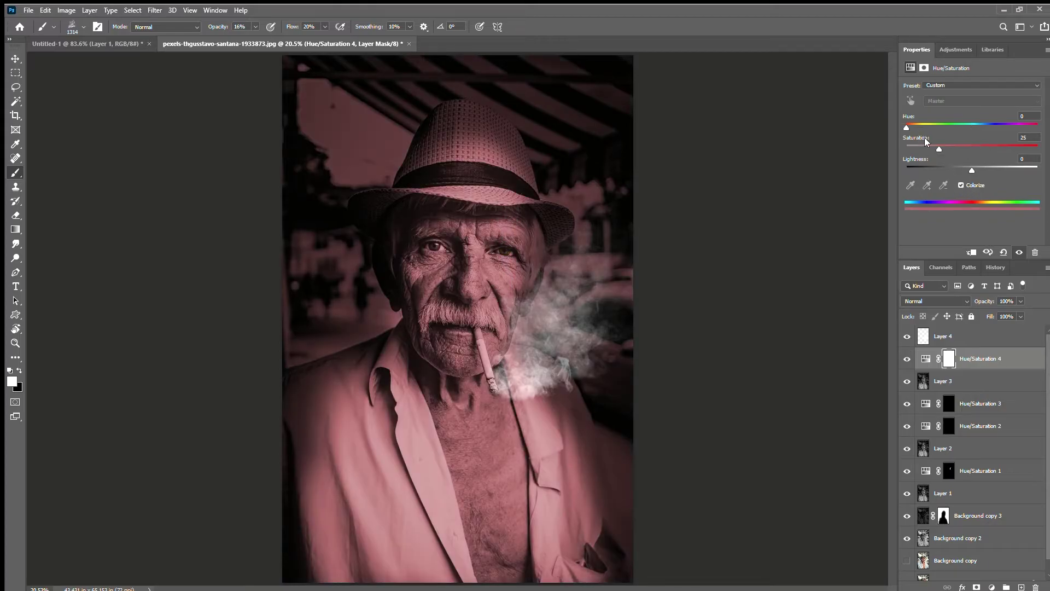
pyautogui.moveTo(943, 147)
pyautogui.mouseDown()
pyautogui.moveTo(995, 143)
pyautogui.moveTo(969, 171)
pyautogui.mouseUp()
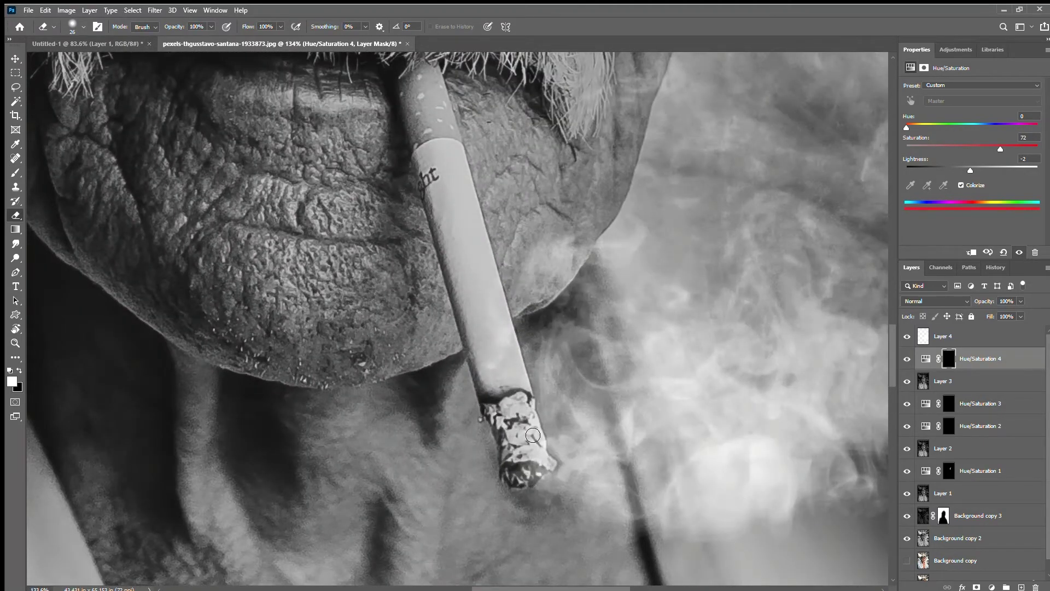
pyautogui.press('x')
pyautogui.moveTo(518, 413)
pyautogui.mouseDown()
pyautogui.moveTo(503, 425)
pyautogui.moveTo(548, 466)
pyautogui.mouseUp()
# Step: Remove excess red from the ash's lower edge with a smaller brush
pyautogui.press('[')
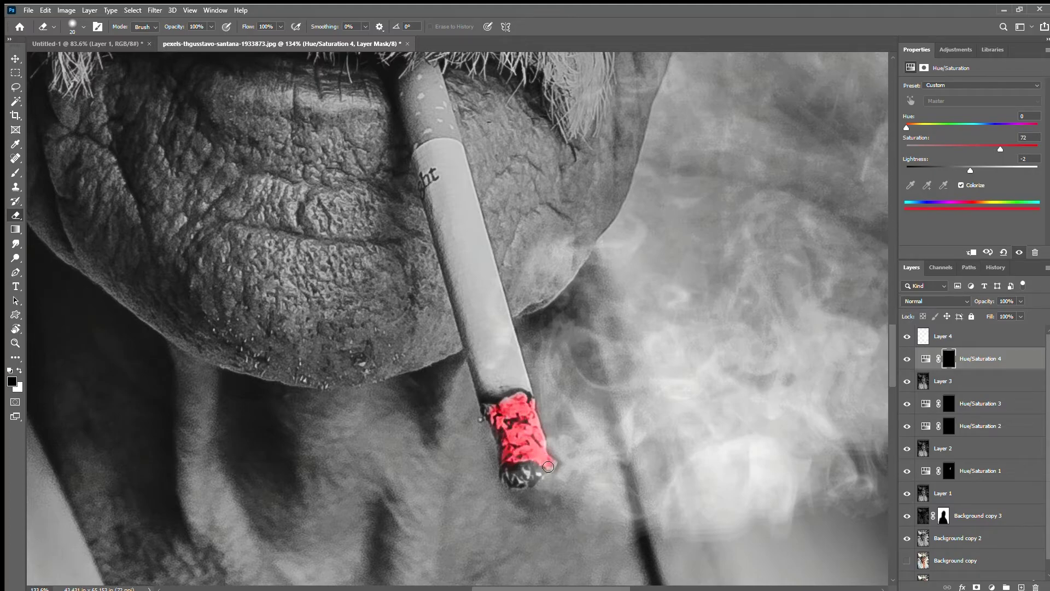
pyautogui.press('x')
pyautogui.press(']')
pyautogui.press(']')
pyautogui.press(']')
pyautogui.moveTo(548, 466)
pyautogui.mouseDown()
pyautogui.moveTo(558, 464)
pyautogui.moveTo(523, 457)
pyautogui.moveTo(494, 413)
pyautogui.mouseUp()
pyautogui.press('x')
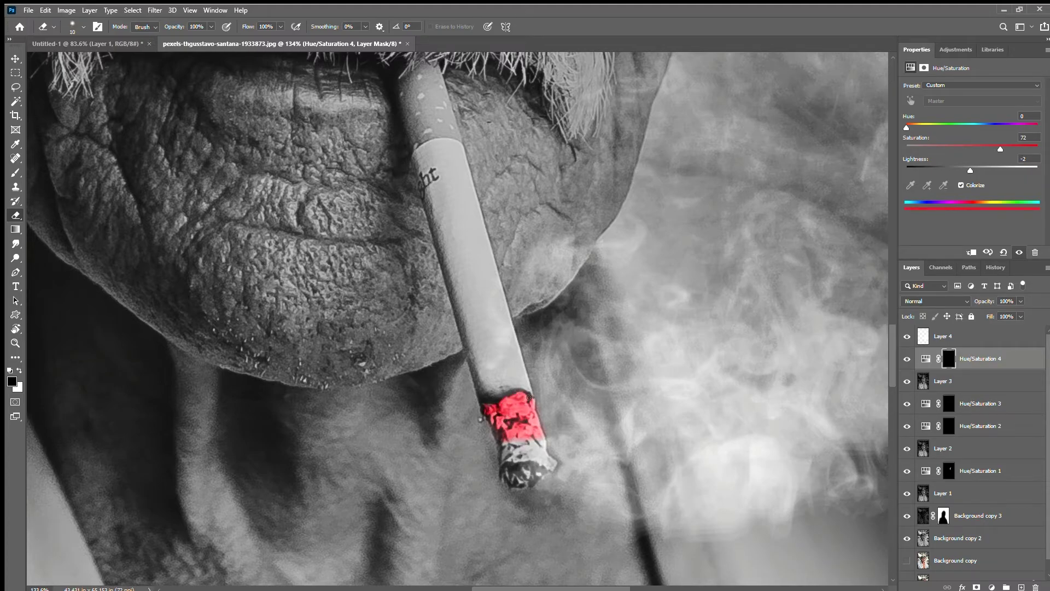
pyautogui.press('x')
pyautogui.scroll(-5, 574, 421)
pyautogui.scroll(3, 547, 432)
pyautogui.scroll(3, 540, 441)
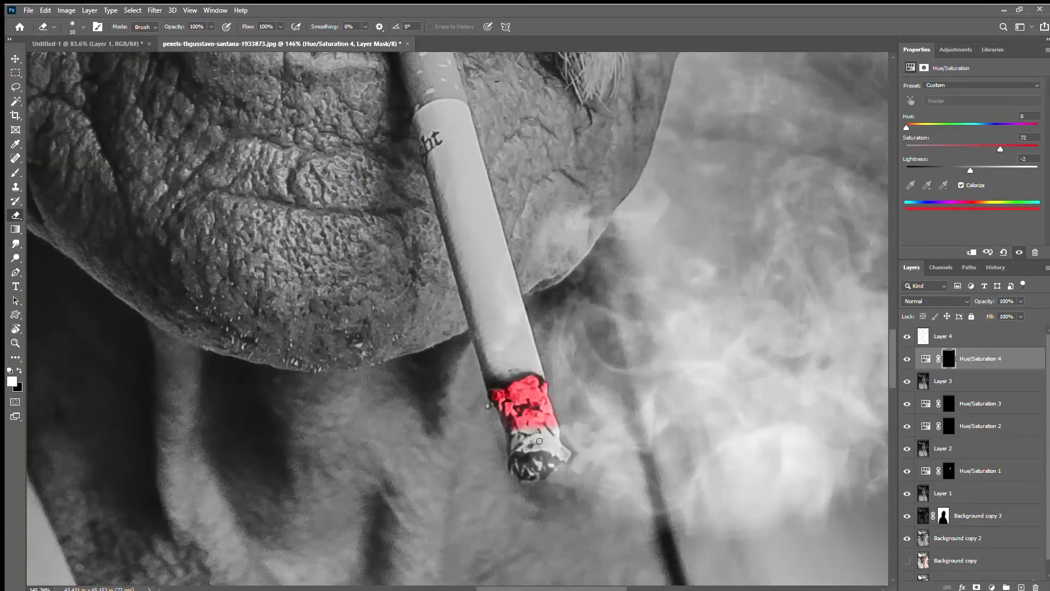
# Step: Extend the red tint further down the burning tip with a finer brush
pyautogui.press('[')
pyautogui.press('[')
pyautogui.press('[')
pyautogui.moveTo(553, 435)
pyautogui.mouseDown()
pyautogui.moveTo(567, 451)
pyautogui.moveTo(519, 434)
pyautogui.mouseUp()
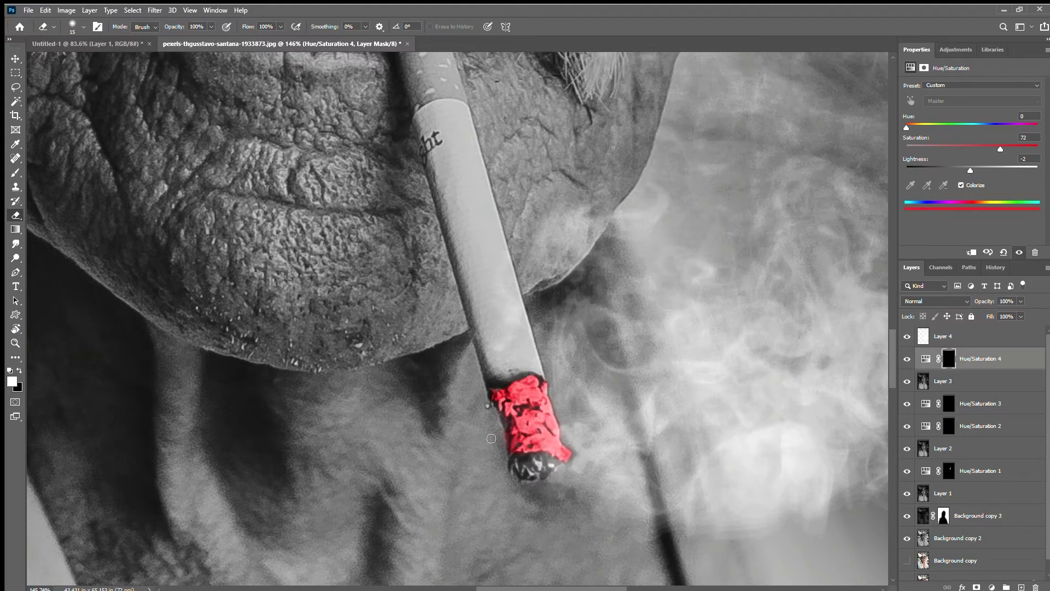
pyautogui.scroll(-5, 503, 442)
pyautogui.scroll(-5, 503, 442)
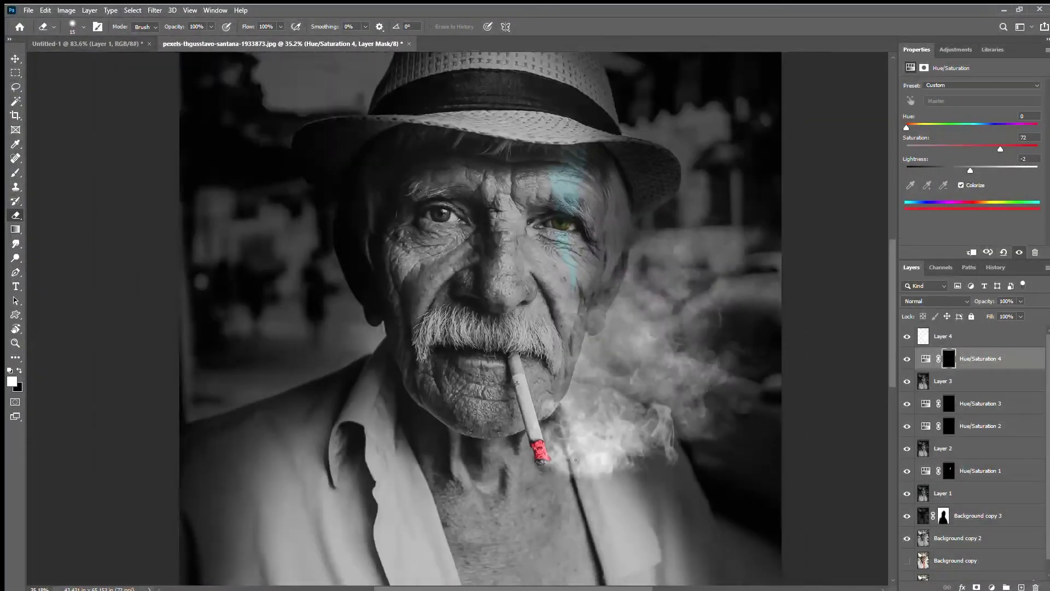
pyautogui.scroll(-3, 602, 432)
pyautogui.scroll(2, 547, 356)
pyautogui.scroll(-1, 492, 345)
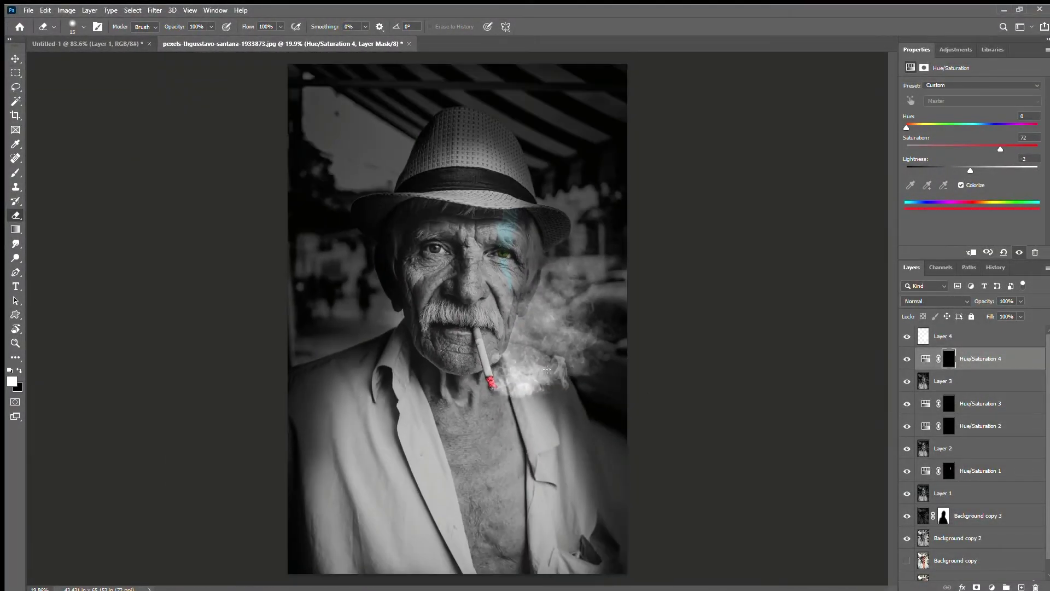
pyautogui.scroll(2, 437, 334)
pyautogui.scroll(2, 395, 328)
pyautogui.scroll(1, 485, 137)
pyautogui.scroll(2, 485, 137)
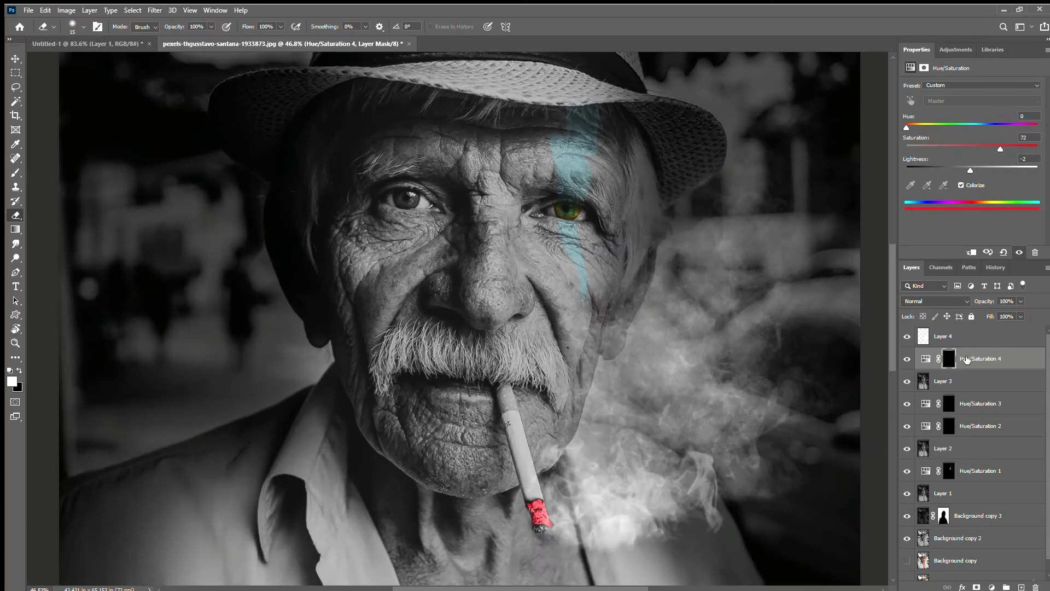
# Step: Add a brown Hue/Saturation 5 colorize layer (Hue 12, Saturation 27) with an inverted mask
pyautogui.moveTo(967, 392); pyautogui.dragTo(987, 504)
pyautogui.click(976, 587)
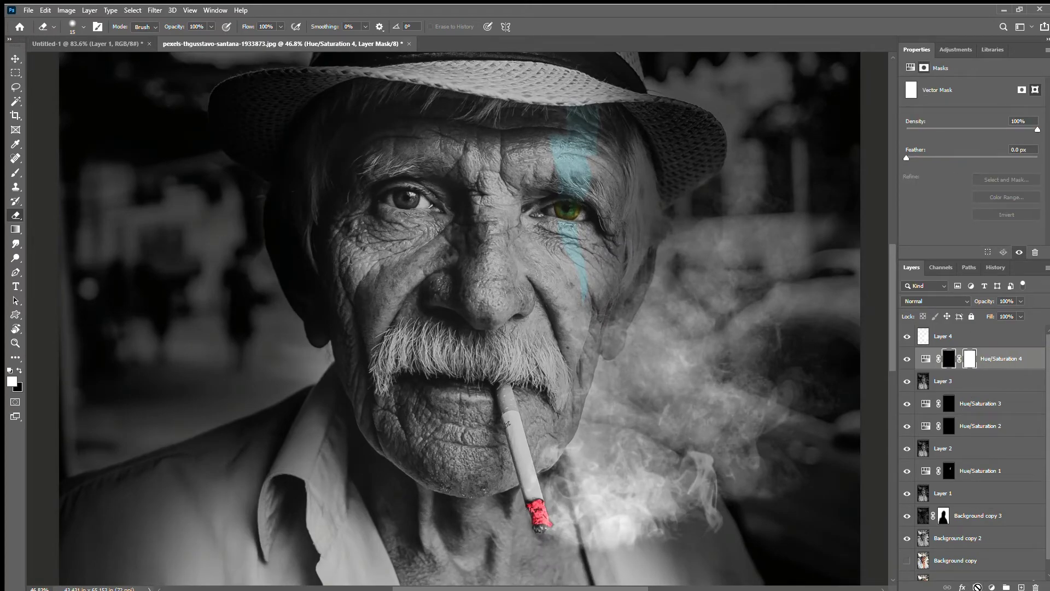
pyautogui.hotkey('ctrl', 'u')
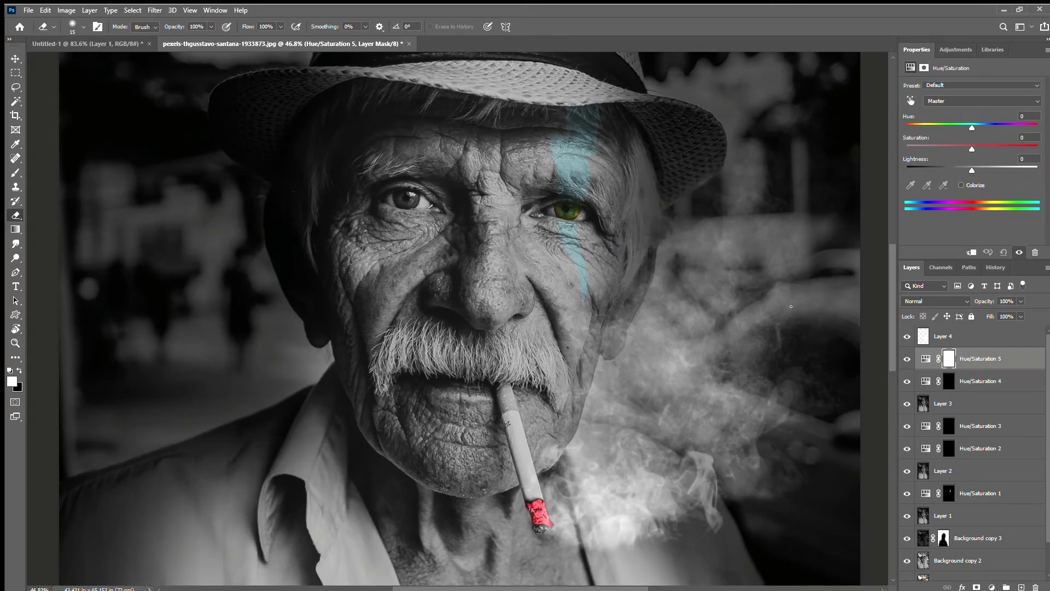
pyautogui.click(961, 185)
pyautogui.moveTo(908, 129); pyautogui.dragTo(907, 126)
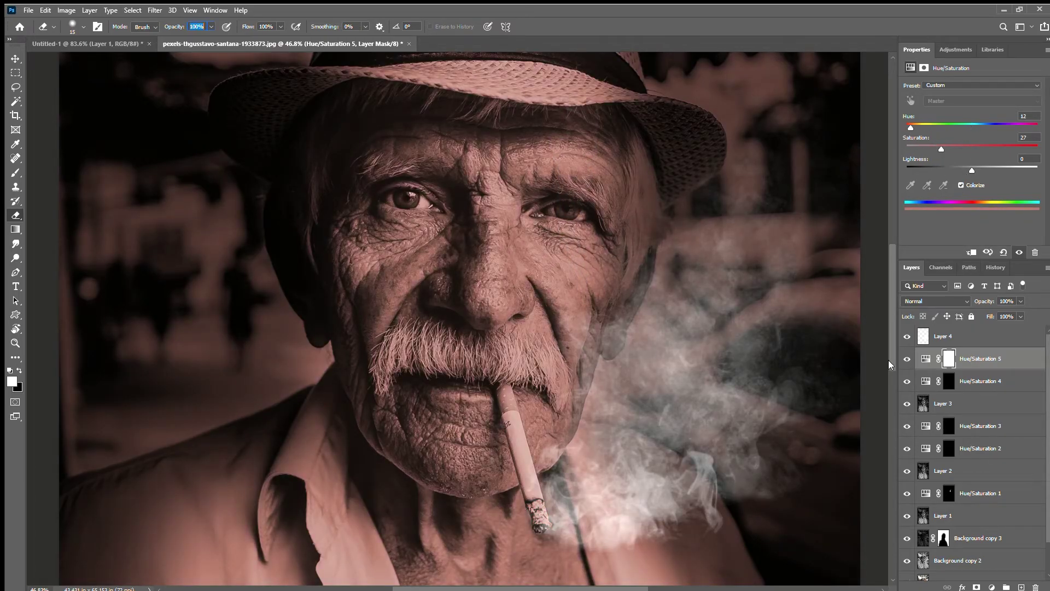
pyautogui.hotkey('ctrl', 'i')
# Step: Paint the brown tint onto the left iris and tidy it with a smaller brush
pyautogui.scroll(2, 408, 197)
pyautogui.scroll(3, 408, 197)
pyautogui.press(']')
pyautogui.press(']')
pyautogui.press(']')
pyautogui.press(']')
pyautogui.press(']')
pyautogui.press(']')
pyautogui.press('x')
pyautogui.moveTo(432, 213)
pyautogui.mouseDown()
pyautogui.moveTo(423, 226)
pyautogui.moveTo(432, 218)
pyautogui.mouseUp()
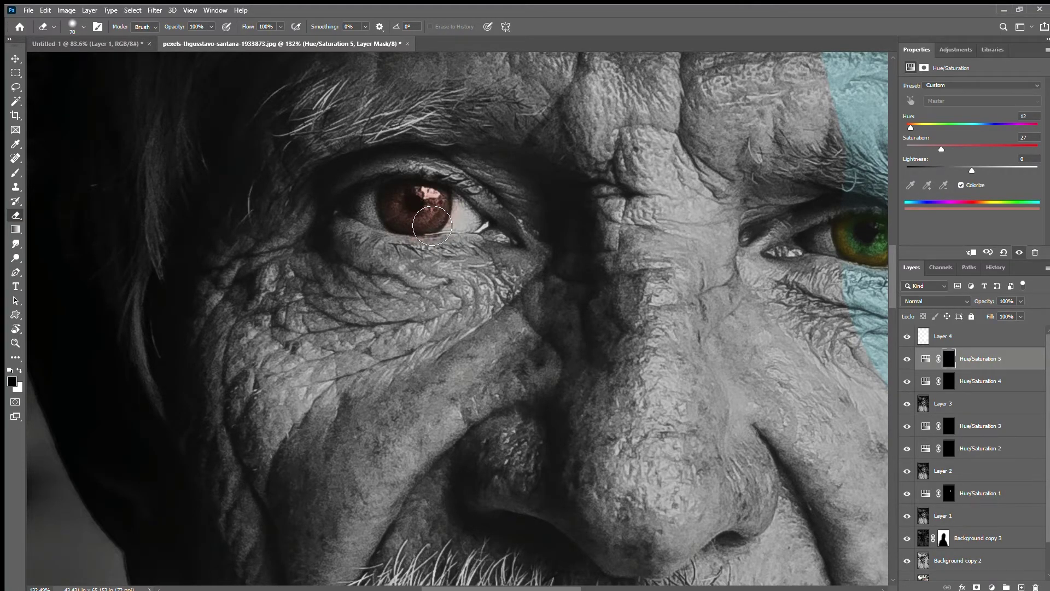
pyautogui.press('x')
pyautogui.keyDown('alt'); pyautogui.rightClick(450, 249); pyautogui.keyUp('alt')
# Step: Stamp all visible layers into a new merged Layer 5
pyautogui.scroll(-3, 401, 252)
pyautogui.scroll(-3, 401, 252)
pyautogui.scroll(-3, 613, 447)
pyautogui.scroll(-2, 613, 447)
pyautogui.scroll(-2, 613, 447)
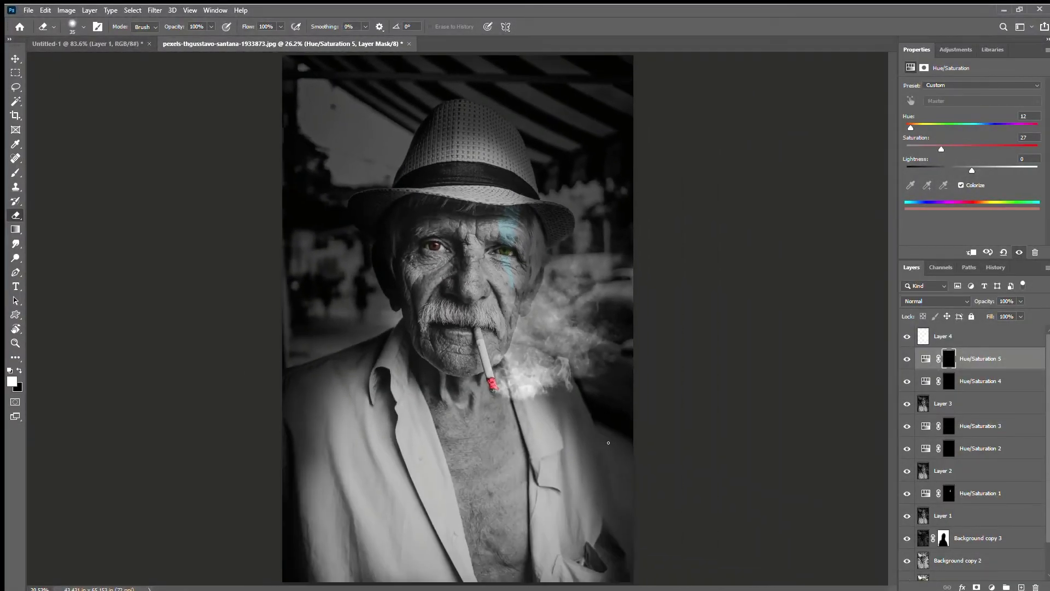
pyautogui.hotkey('ctrl', 'shift', 'alt', 'e')
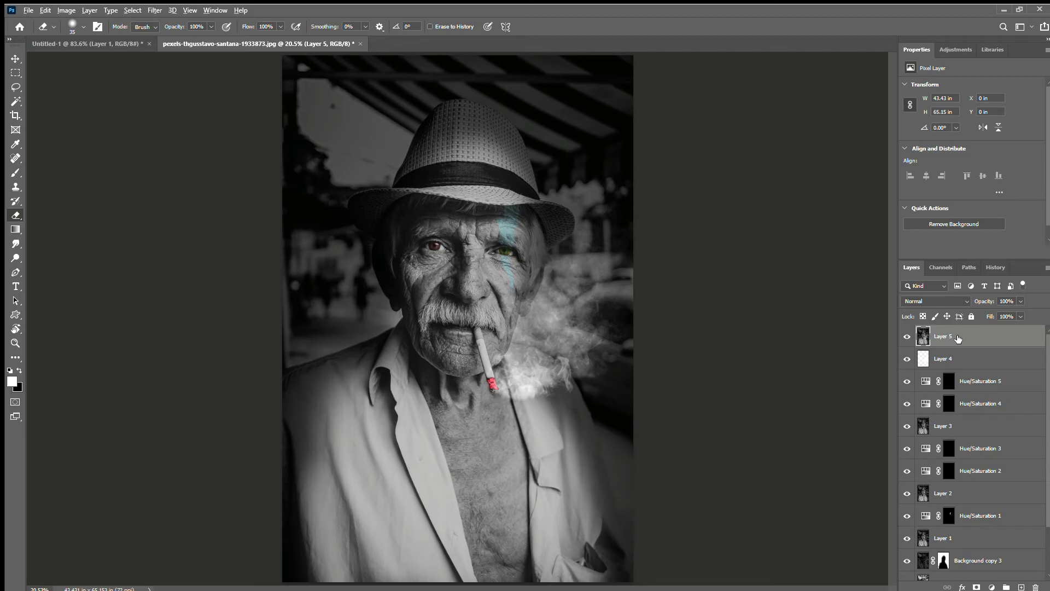
# Step: Try and undo a sharpening filter on Layer 5, then hide panels for a full-screen view
pyautogui.hotkey('ctrl', 'f')
pyautogui.hotkey('ctrl', 'z')
pyautogui.scroll(-3, 694, 332)
pyautogui.scroll(3, 698, 334)
pyautogui.scroll(-2, 646, 330)
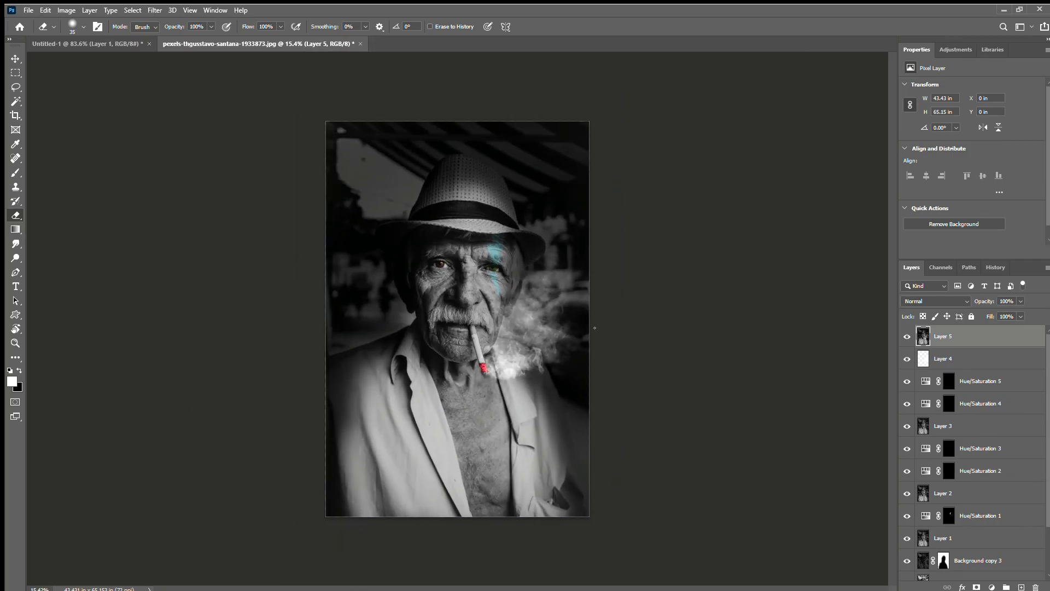
pyautogui.press('Tab')
pyautogui.scroll(2, 878, 201)
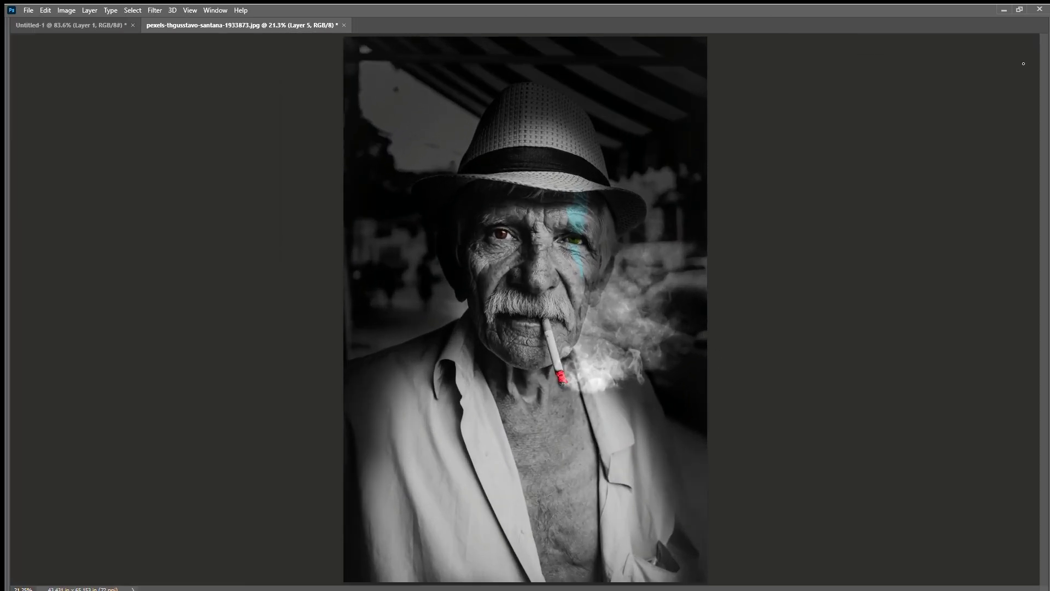